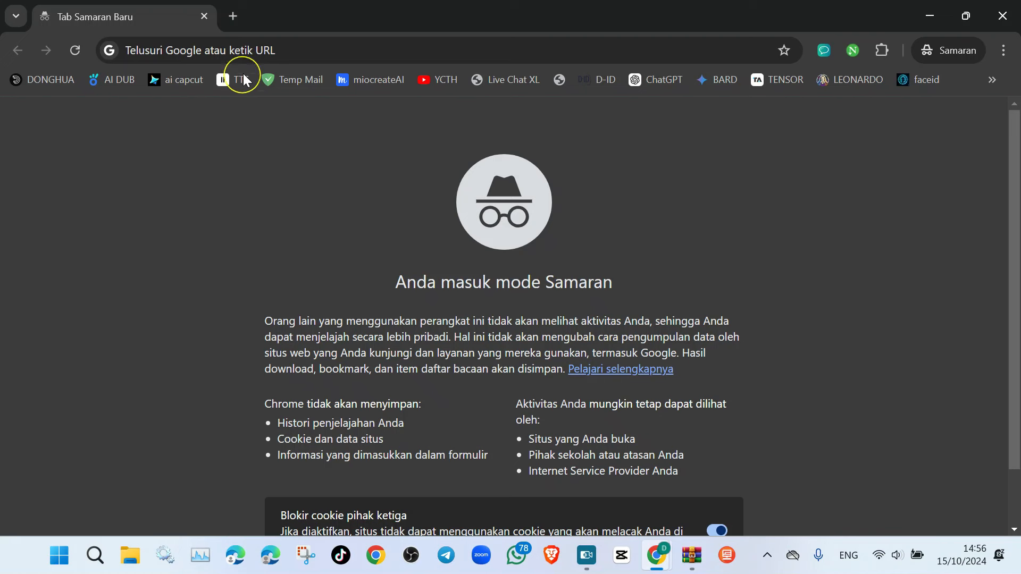
pyautogui.click(253, 51)
pyautogui.rightClick(252, 51)
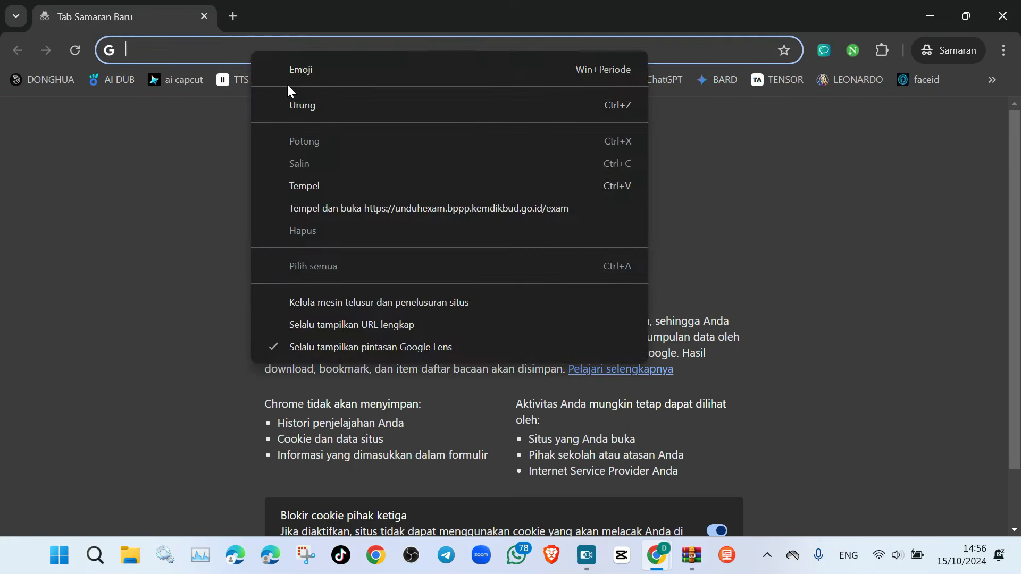
pyautogui.click(321, 185)
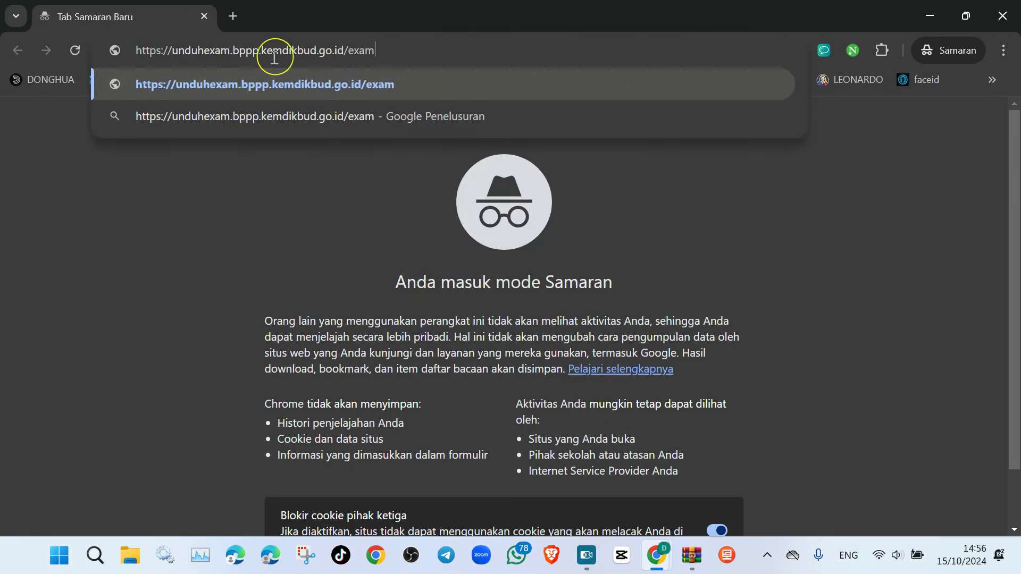
pyautogui.moveTo(376, 49); pyautogui.dragTo(132, 47)
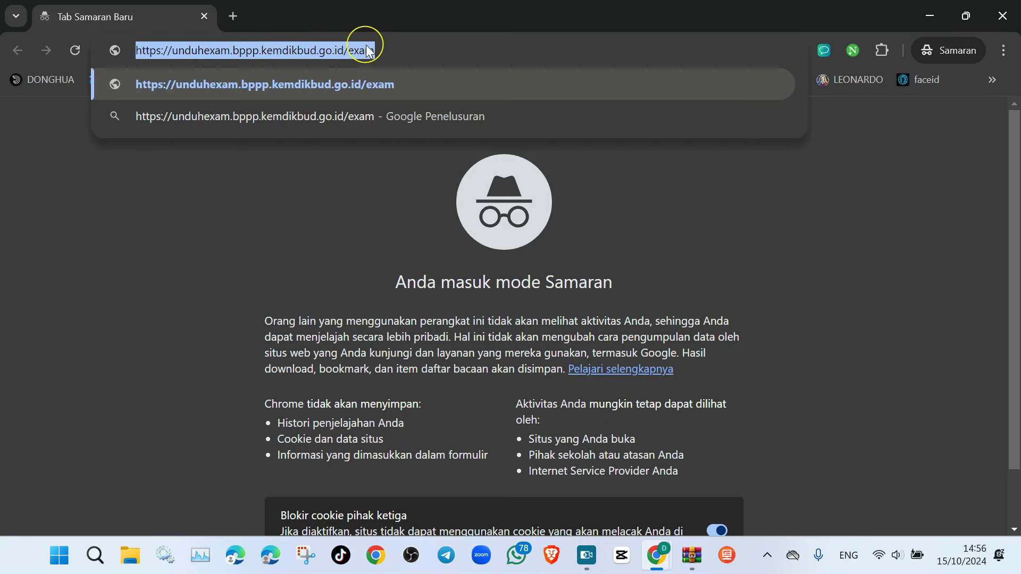
pyautogui.click(409, 50)
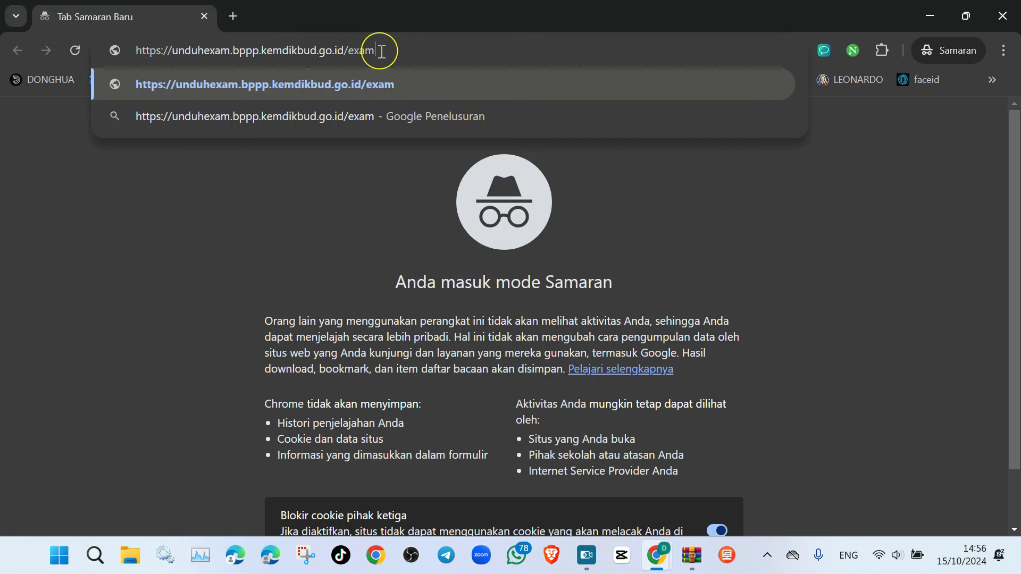
pyautogui.moveTo(384, 51); pyautogui.dragTo(132, 51)
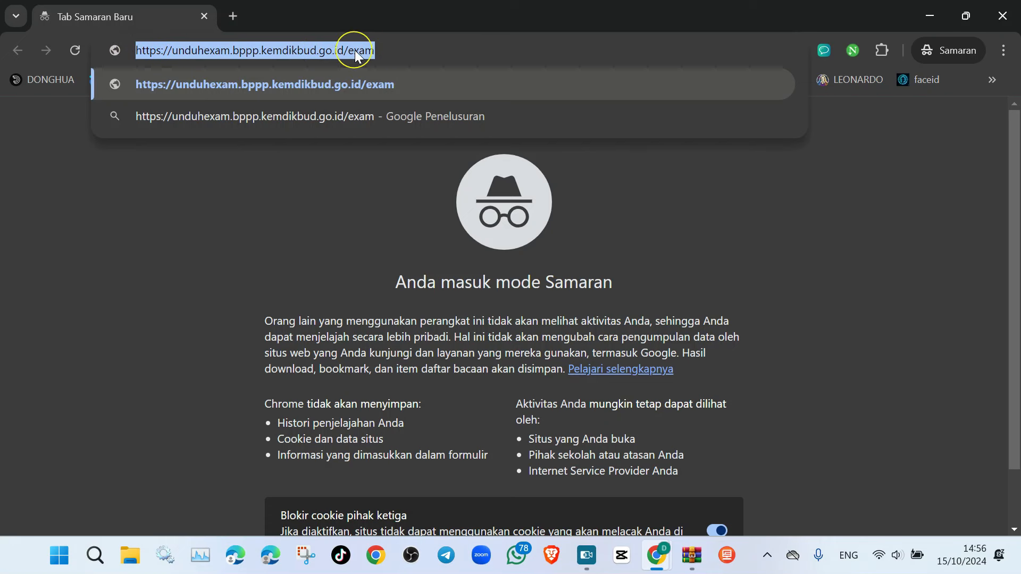
pyautogui.click(379, 48)
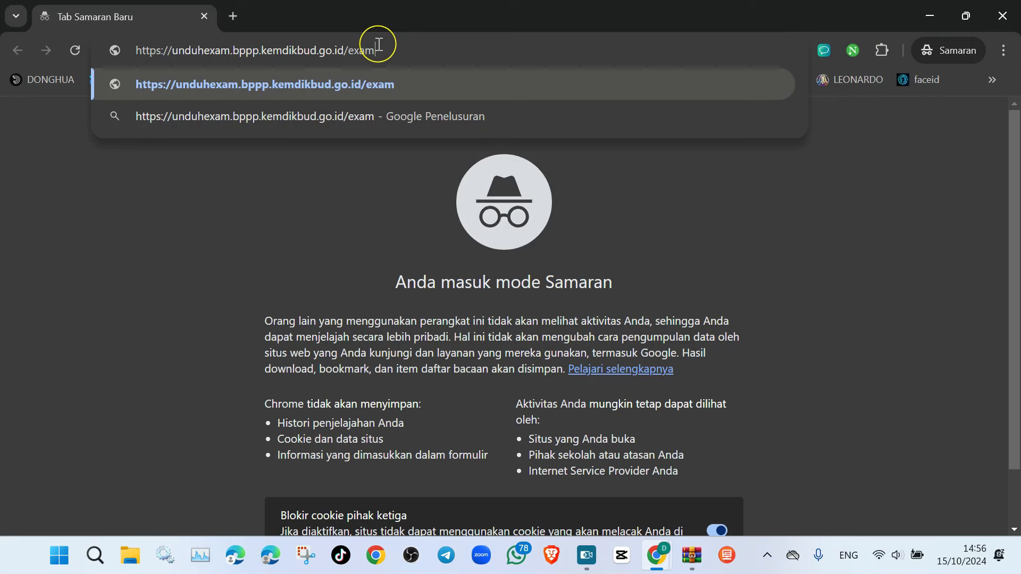
pyautogui.press('Return')
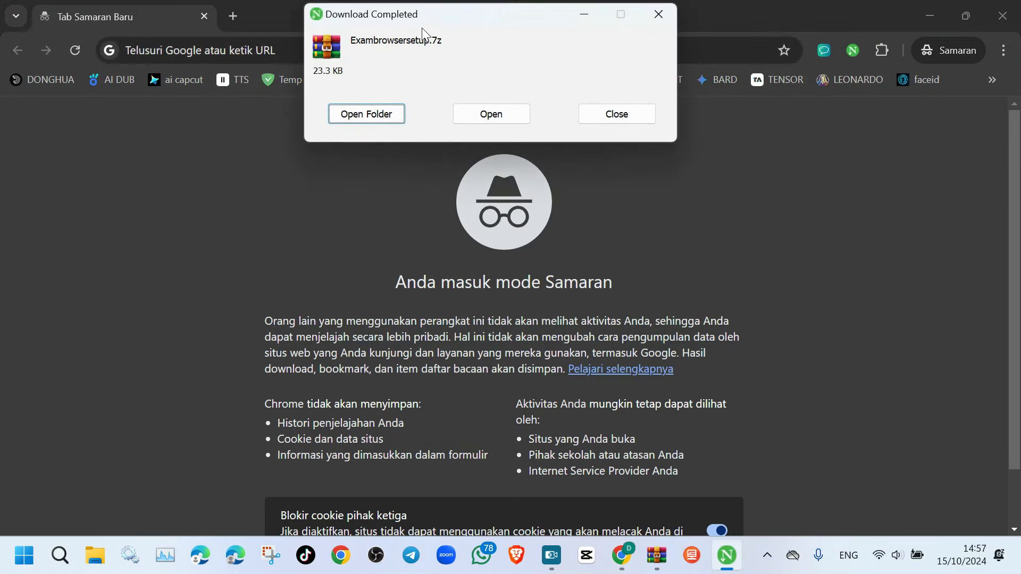
pyautogui.moveTo(436, 19); pyautogui.dragTo(410, 93)
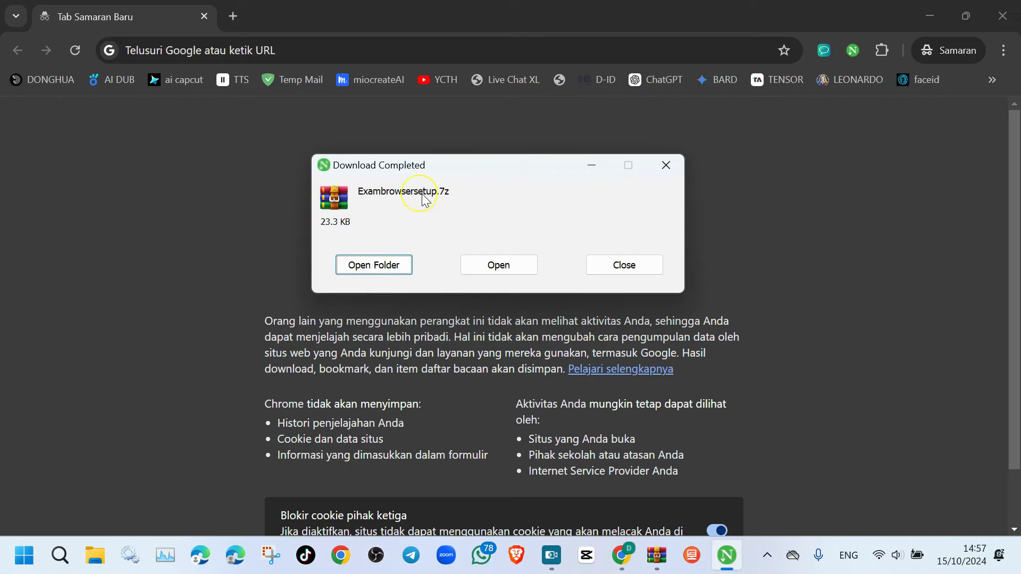
pyautogui.click(354, 266)
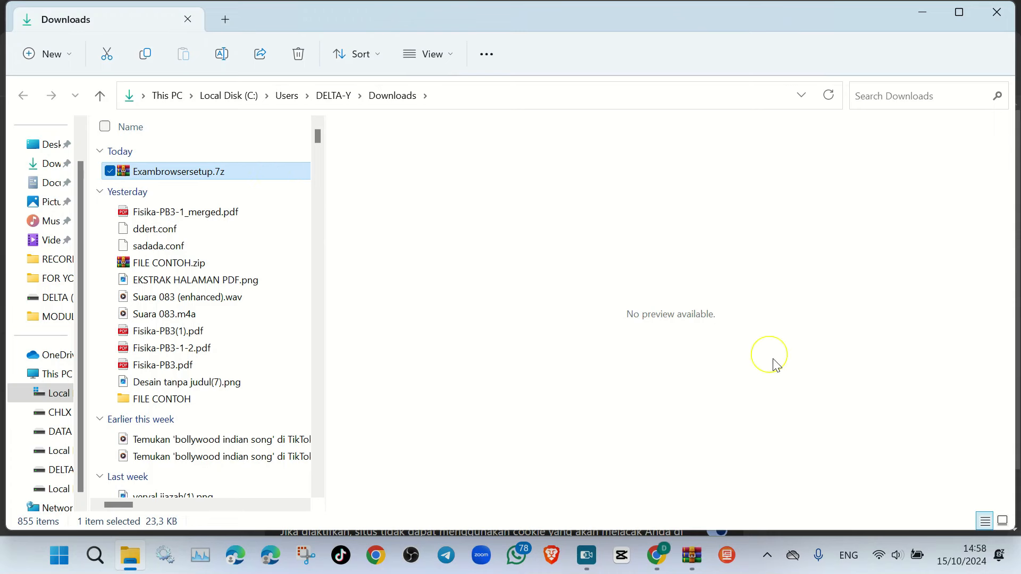
# Open the Windows Security app, also finding it through a system search for "windows s"
pyautogui.click(768, 558)
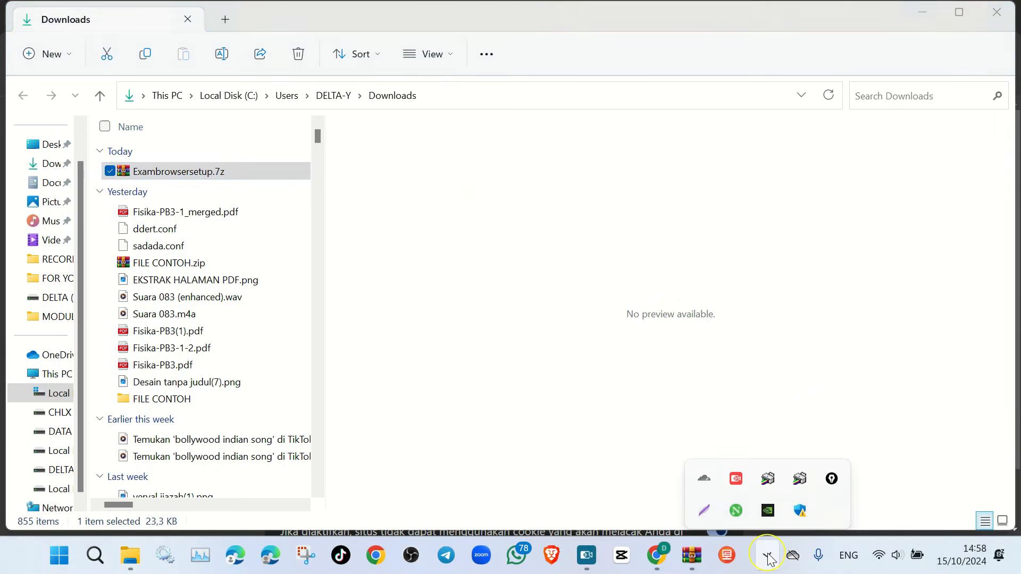
pyautogui.click(801, 508)
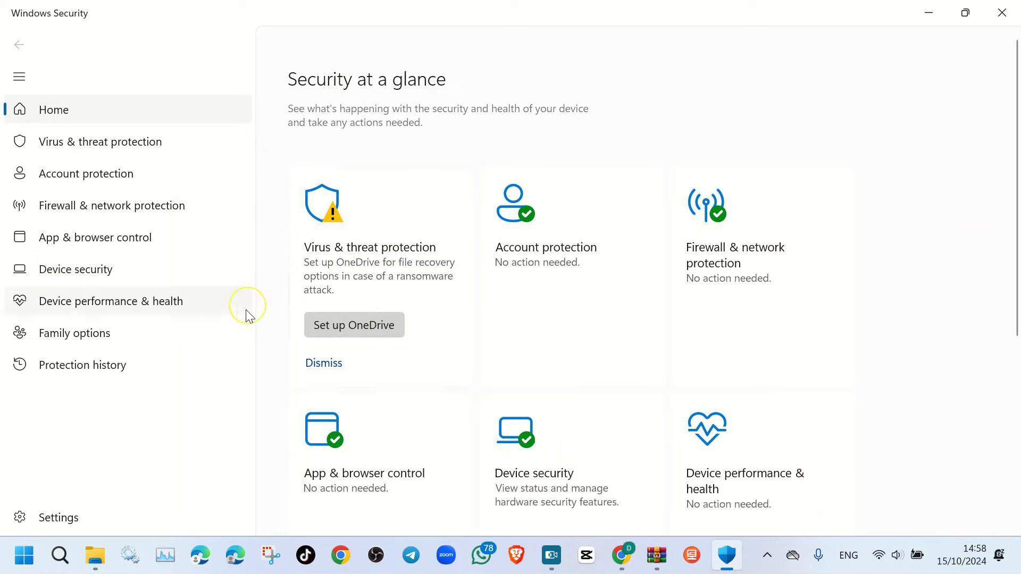
pyautogui.click(60, 556)
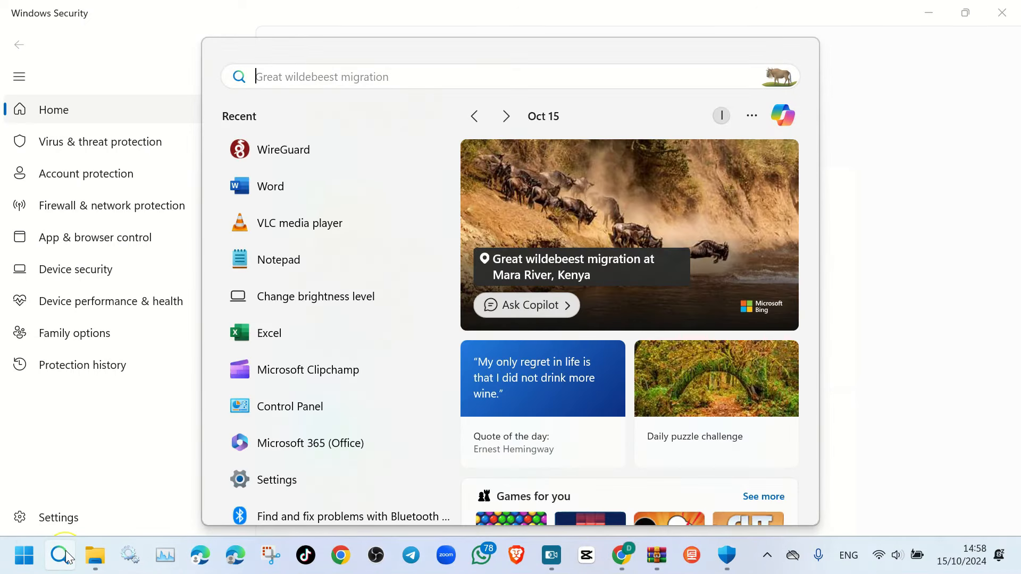
pyautogui.write('win')
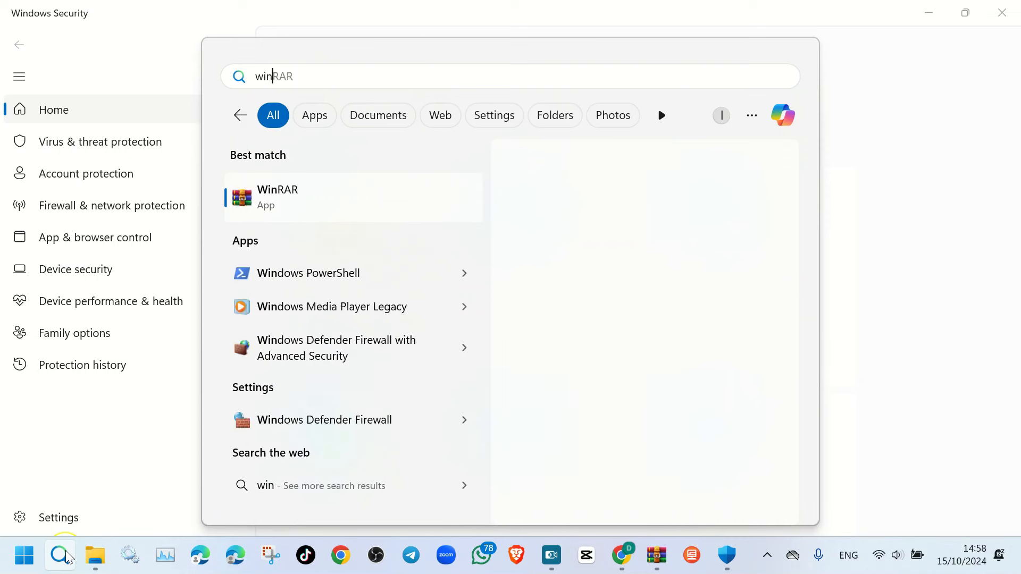
pyautogui.write('dows')
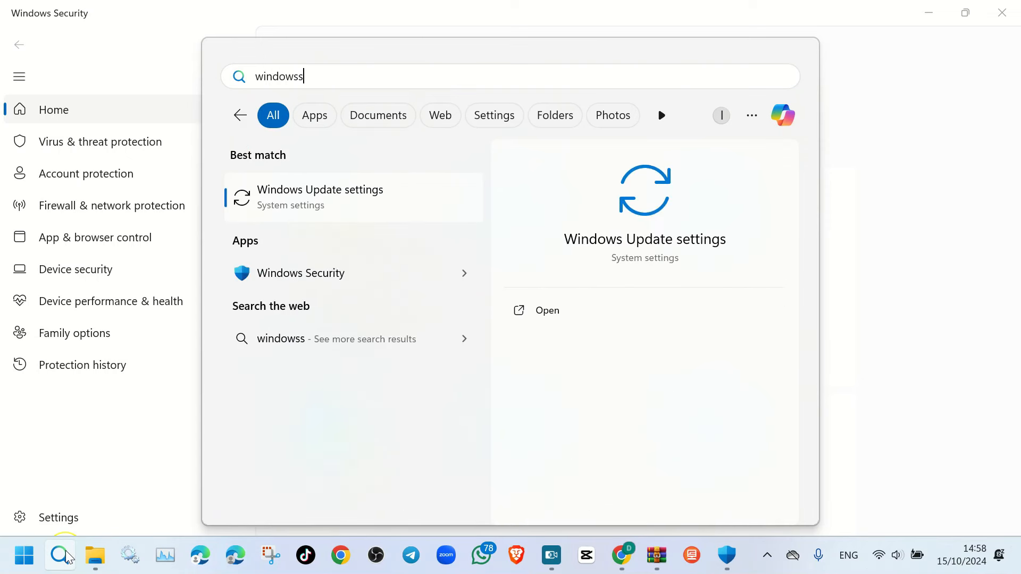
pyautogui.write(' s')
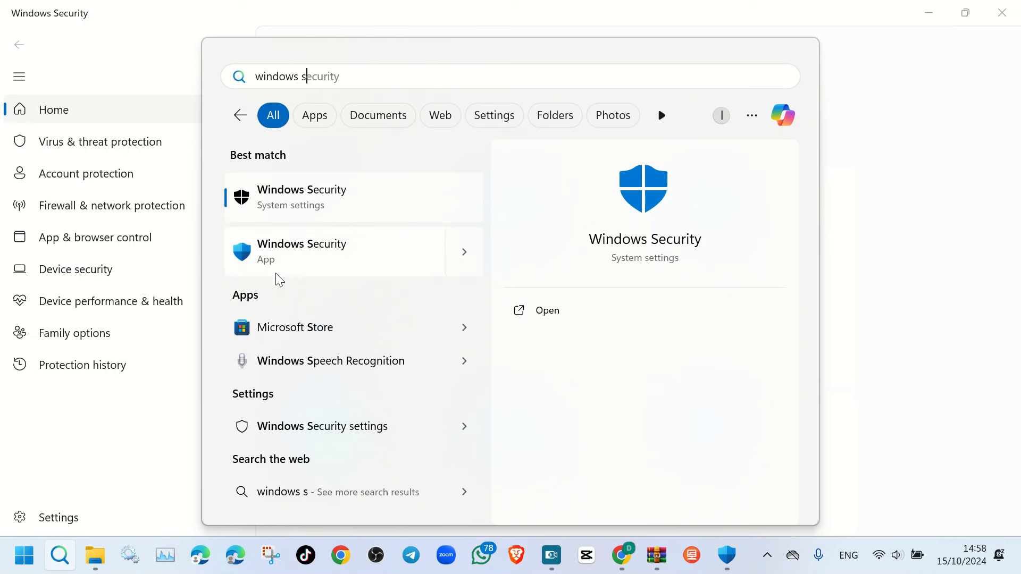
pyautogui.click(309, 269)
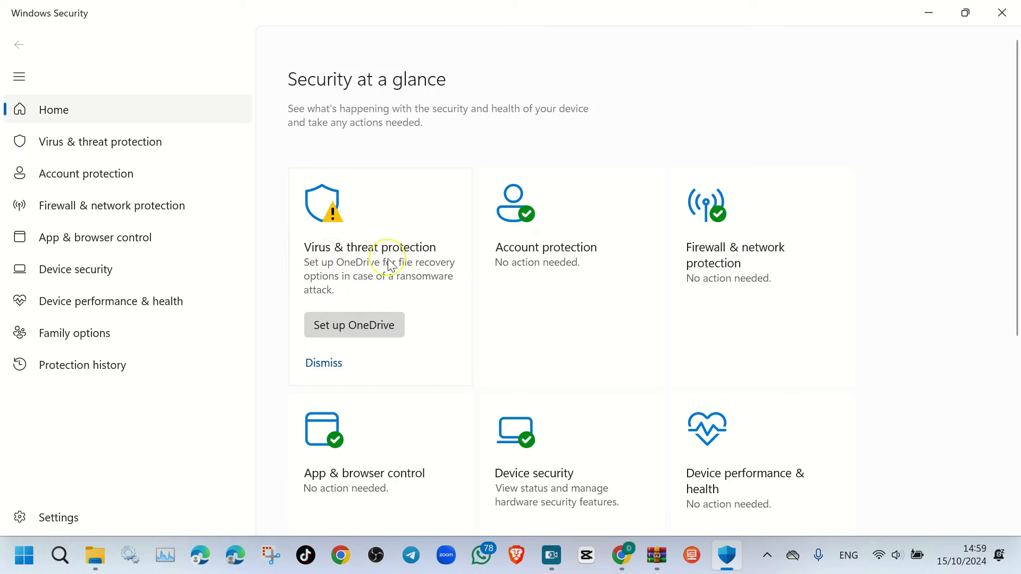
# Turn off Real-time protection in the Virus & threat protection settings and return to the Downloads folder
pyautogui.click(123, 151)
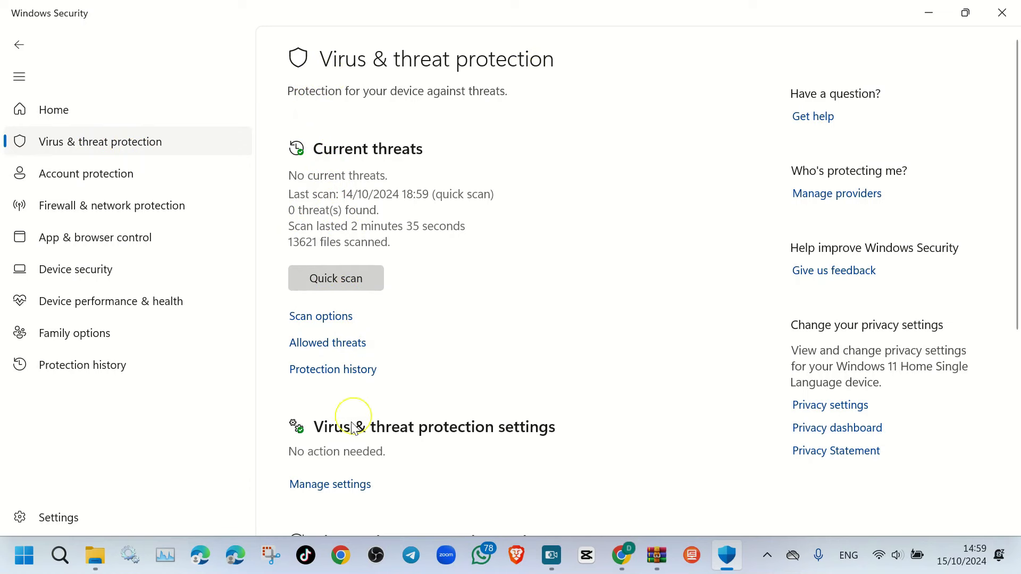
pyautogui.click(328, 485)
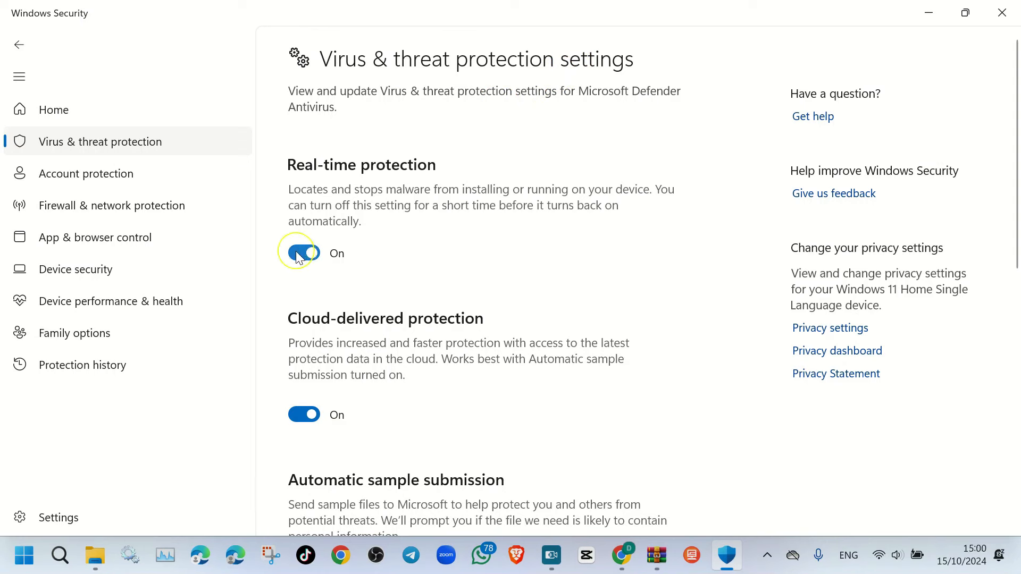
pyautogui.click(300, 253)
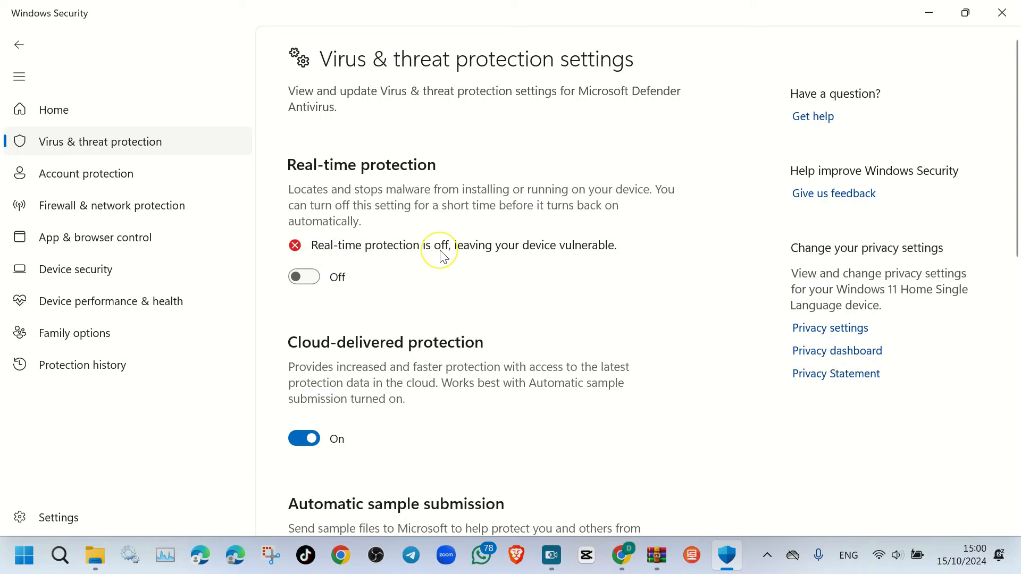
pyautogui.click(929, 13)
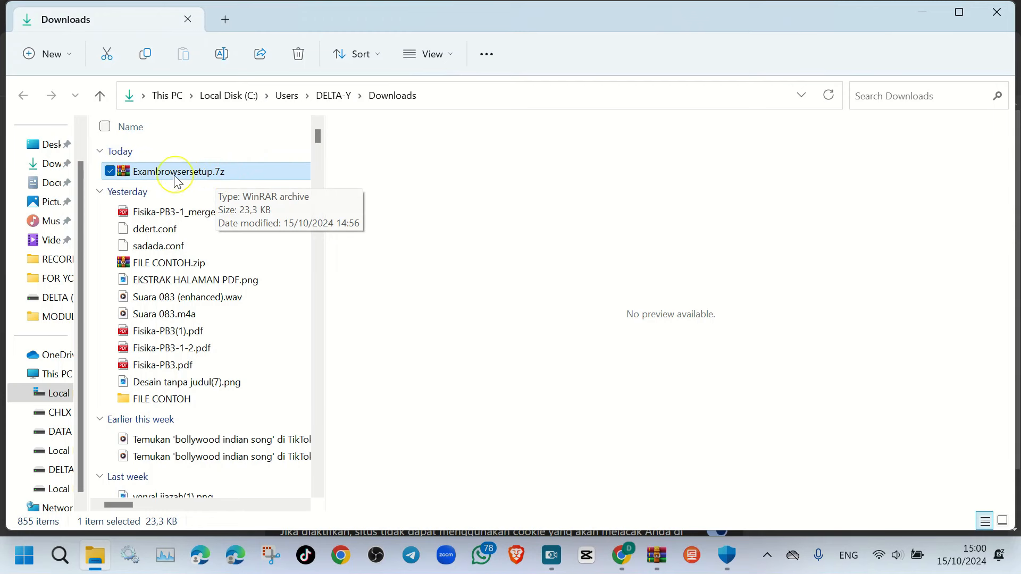
# Extract Exambrowsersetup.7z with WinRAR into the Exambrowsersetup folder within Downloads and open that folder
pyautogui.rightClick(204, 177)
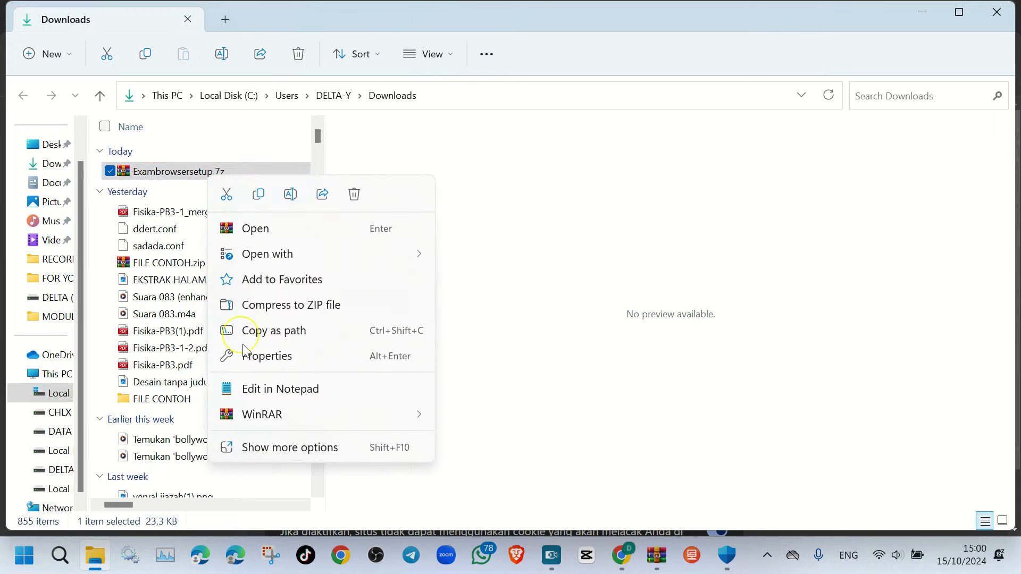
pyautogui.moveTo(249, 425)
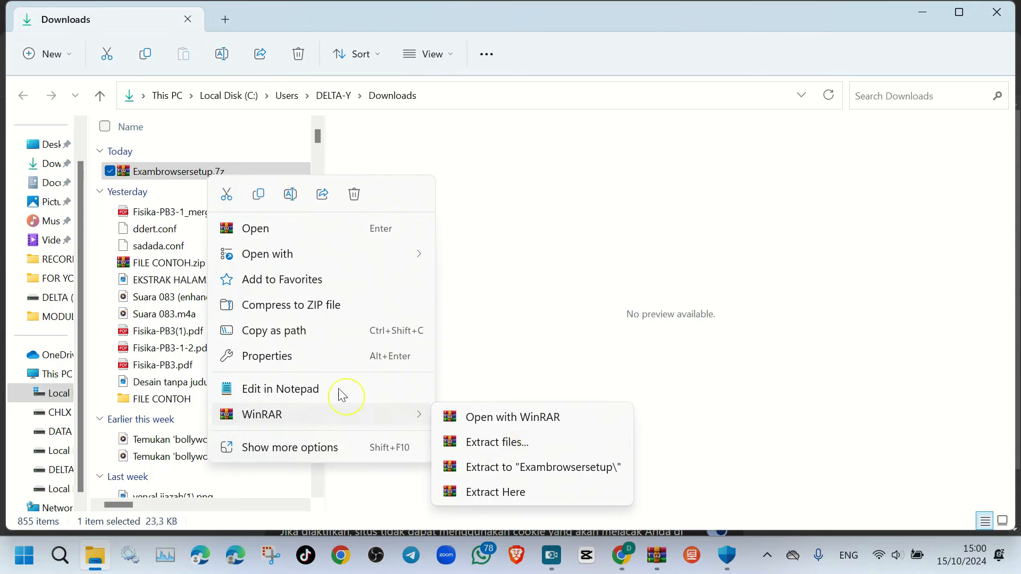
pyautogui.click(271, 451)
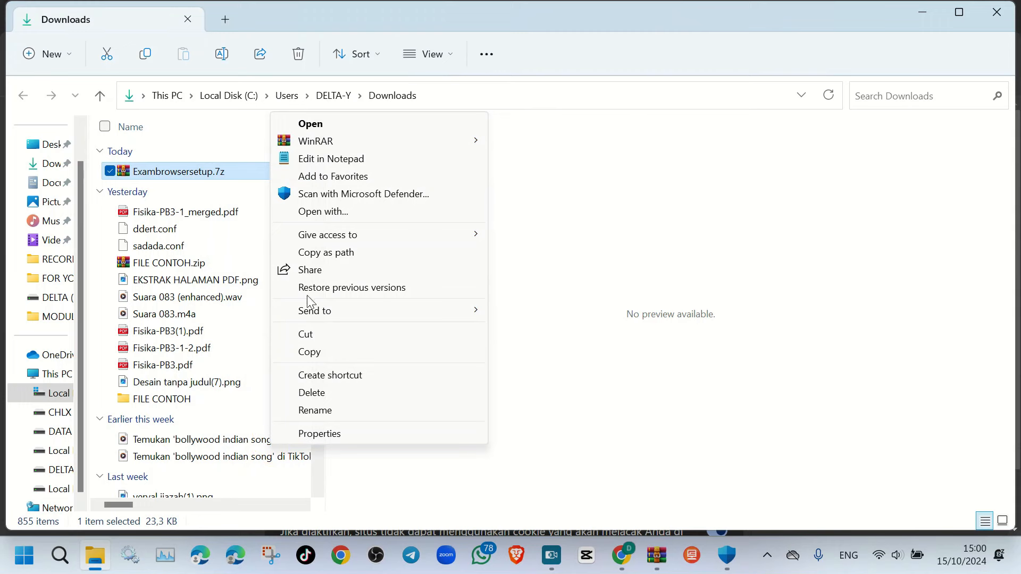
pyautogui.moveTo(339, 140)
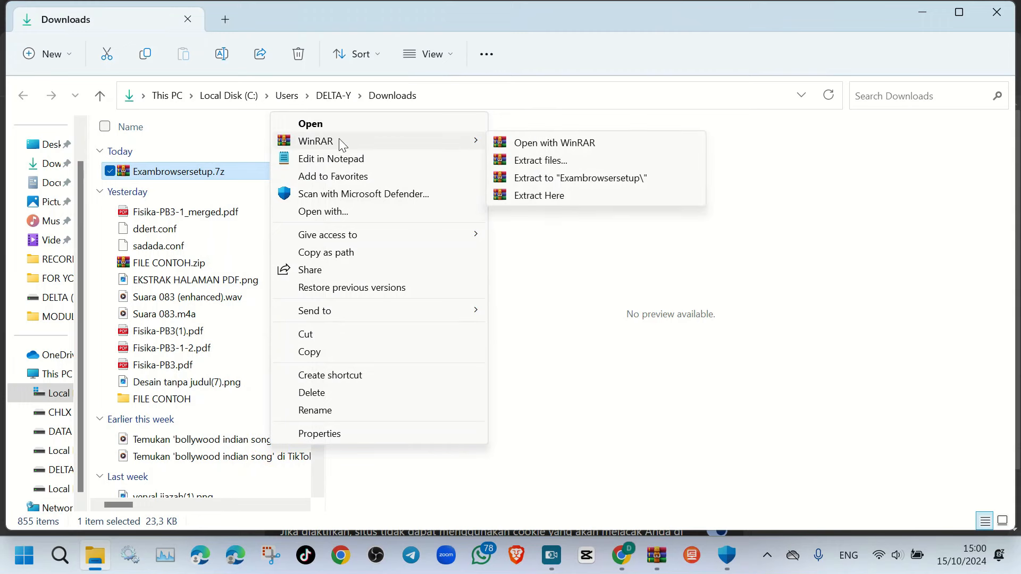
pyautogui.click(542, 161)
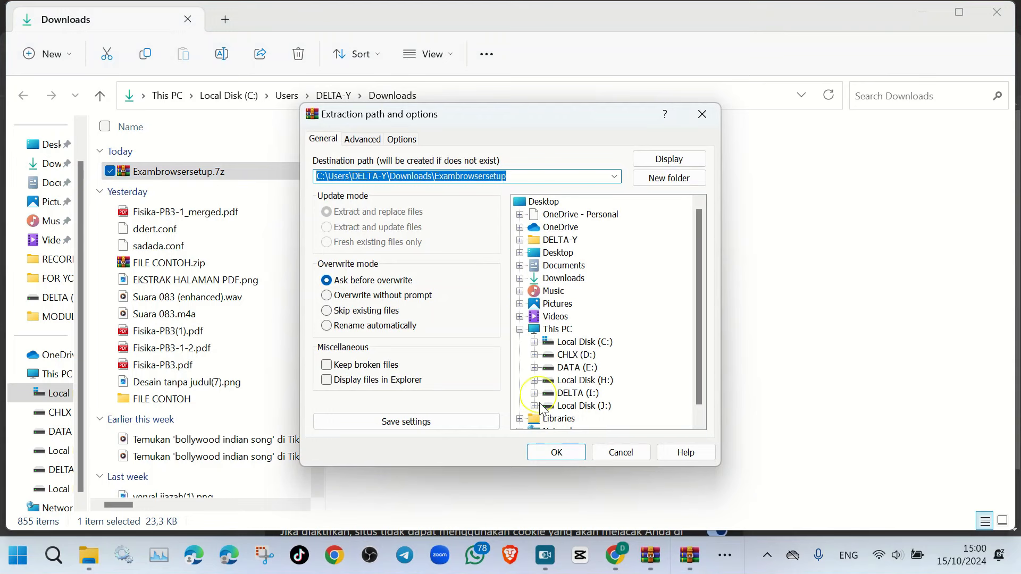
pyautogui.click(556, 452)
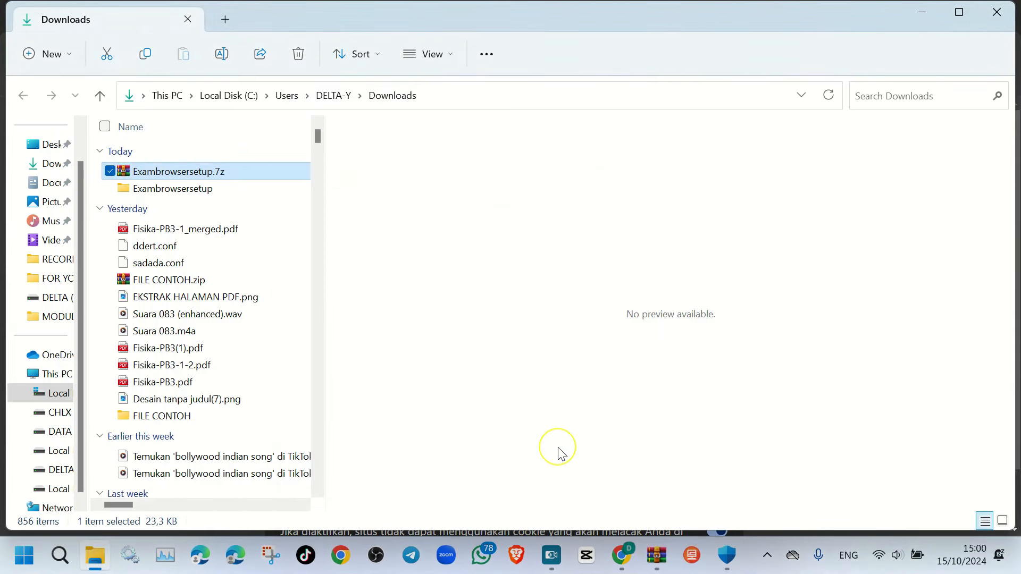
pyautogui.doubleClick(177, 189)
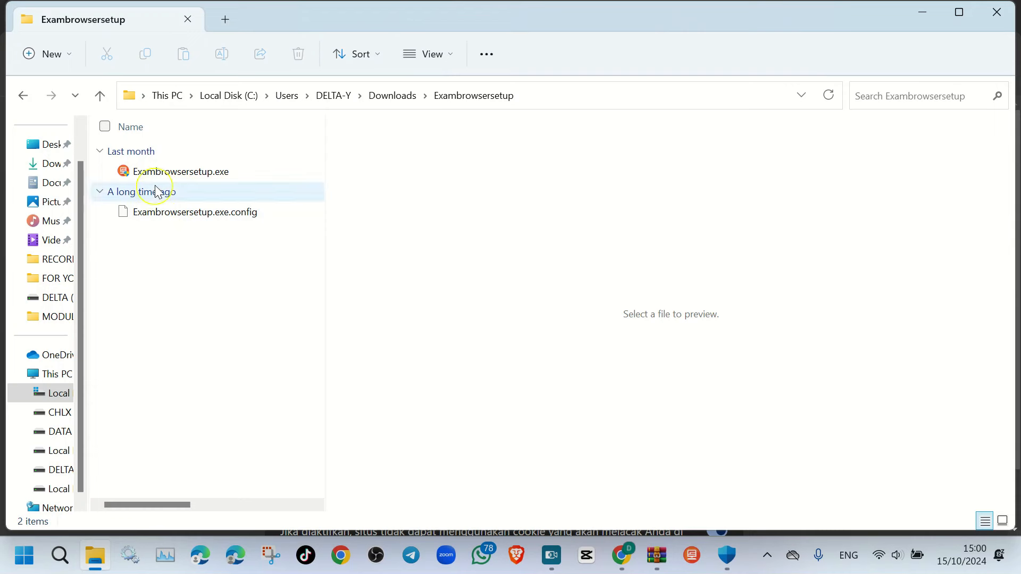
# Examine the extracted files Exambrowsersetup.exe and Exambrowsersetup.exe.config
pyautogui.click(158, 178)
pyautogui.click(170, 218)
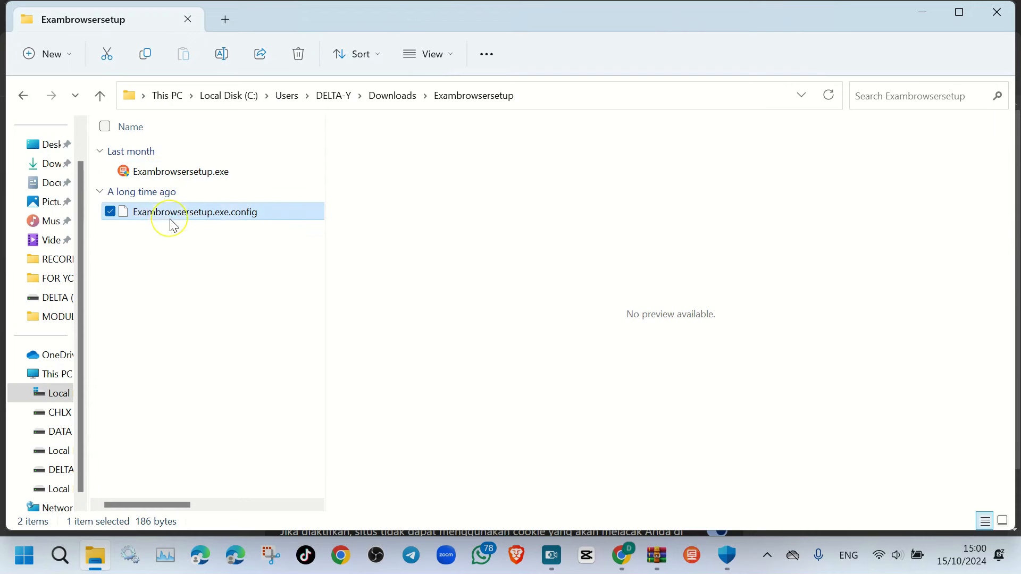
pyautogui.click(177, 182)
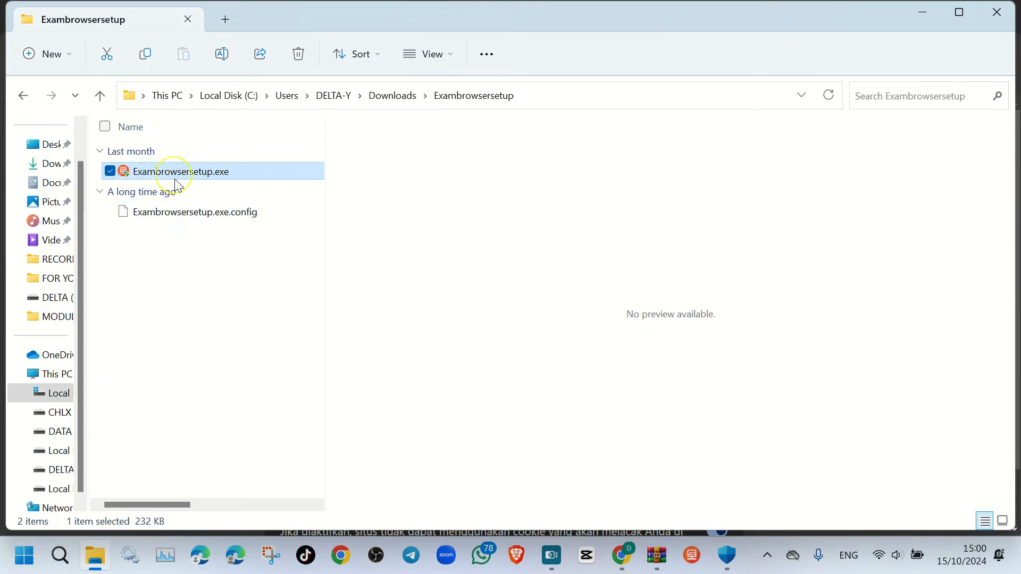
pyautogui.click(180, 216)
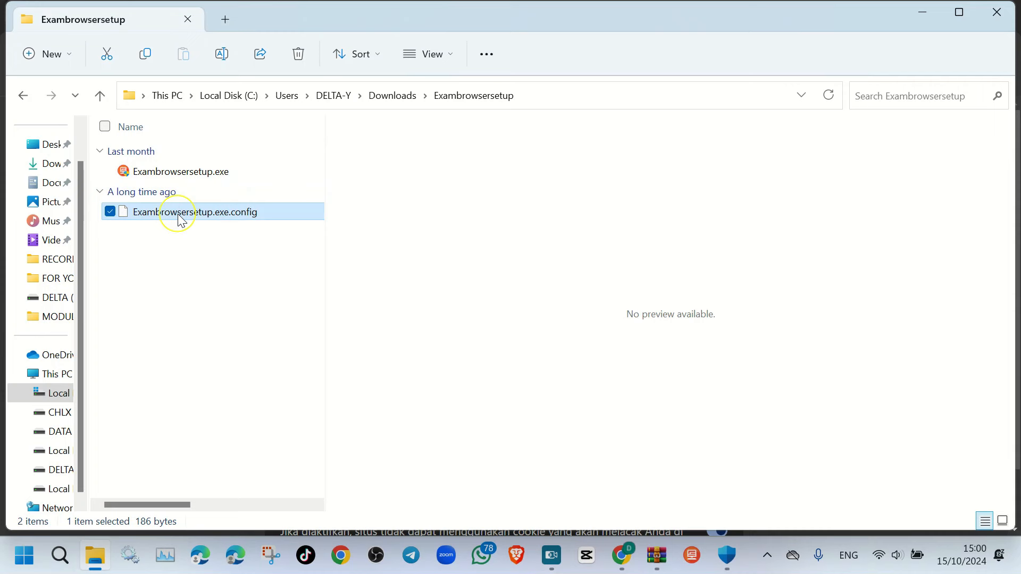
pyautogui.click(183, 182)
pyautogui.click(197, 279)
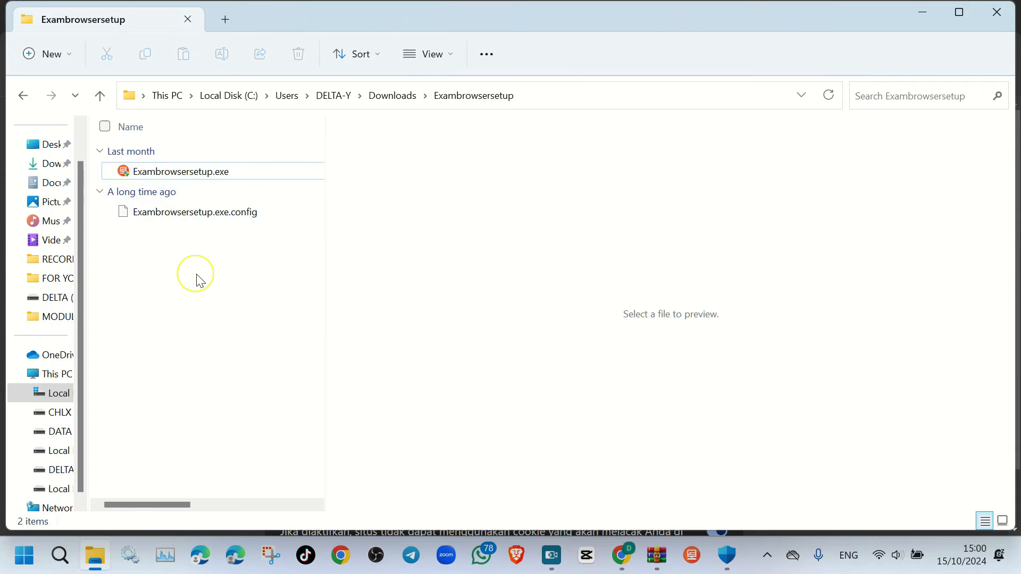
pyautogui.click(206, 177)
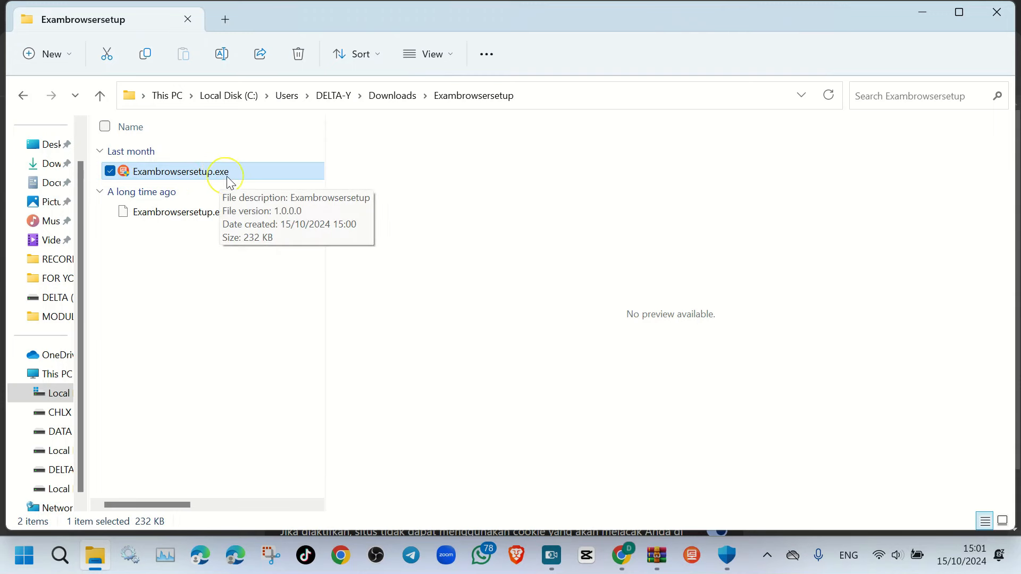
pyautogui.click(207, 294)
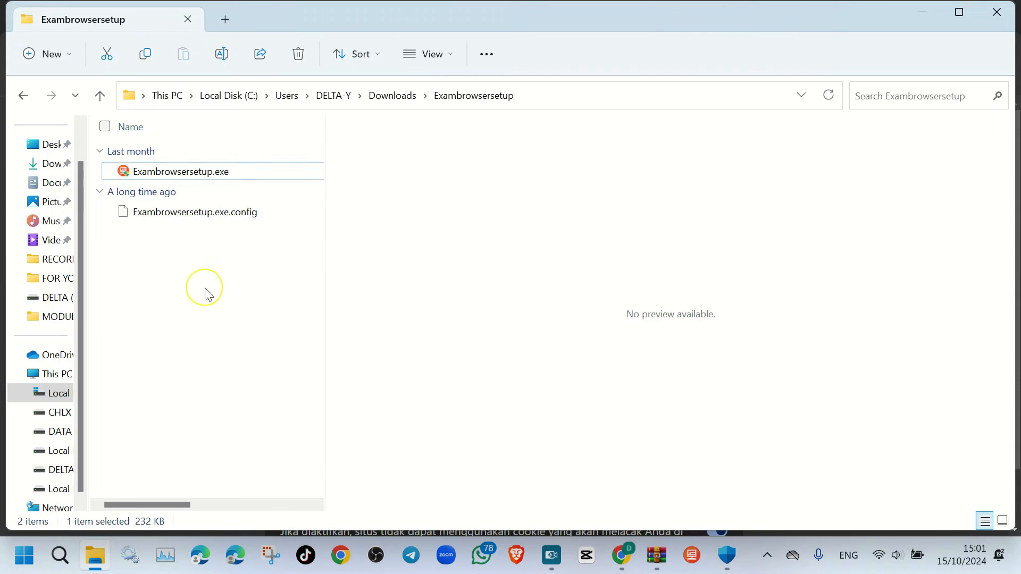
pyautogui.click(250, 216)
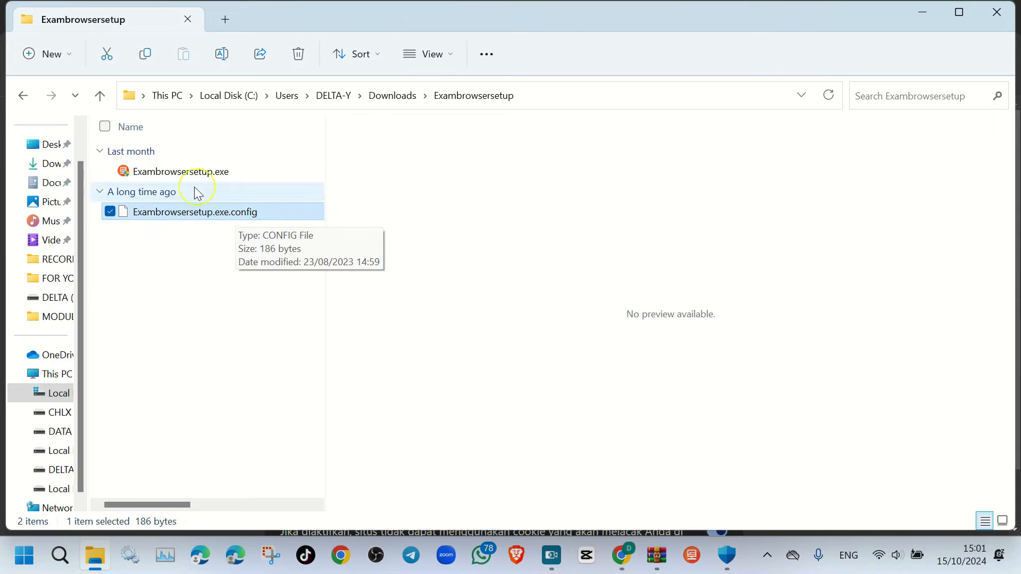
# Run Exambrowsersetup.exe to download and install Exambrowser, and acknowledge the installation message
pyautogui.click(178, 179)
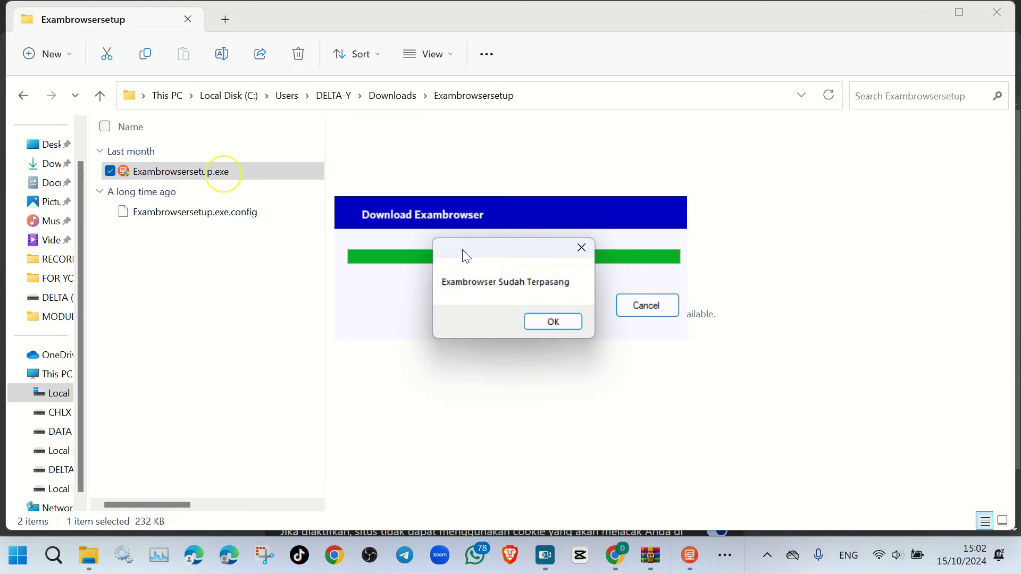
pyautogui.moveTo(463, 255); pyautogui.dragTo(455, 302)
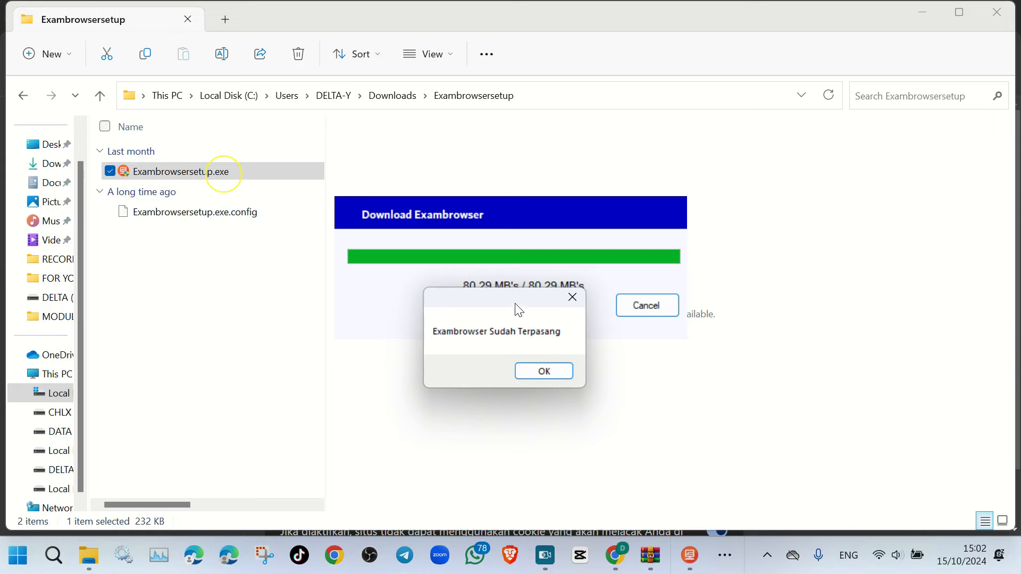
pyautogui.moveTo(516, 306); pyautogui.dragTo(523, 255)
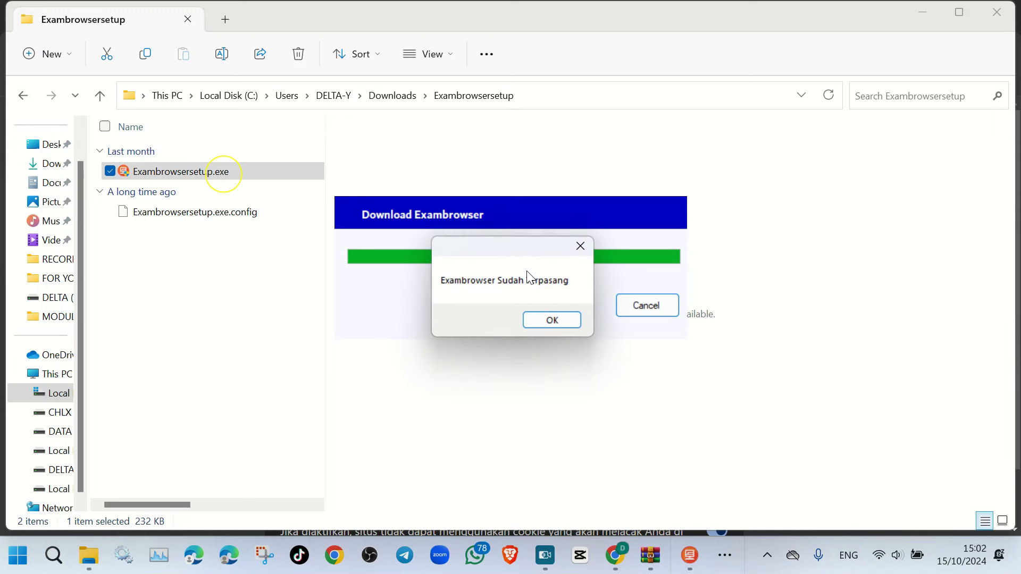
pyautogui.click(540, 321)
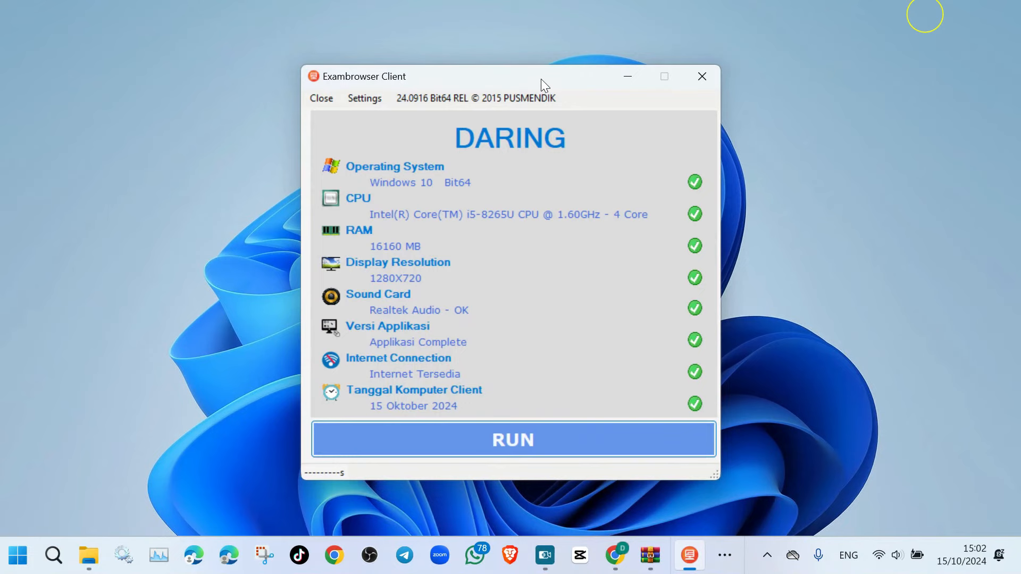
# Review the system requirement checks in the Exambrowser Client window, repositioning the window on the desktop
pyautogui.moveTo(541, 80); pyautogui.dragTo(541, 37)
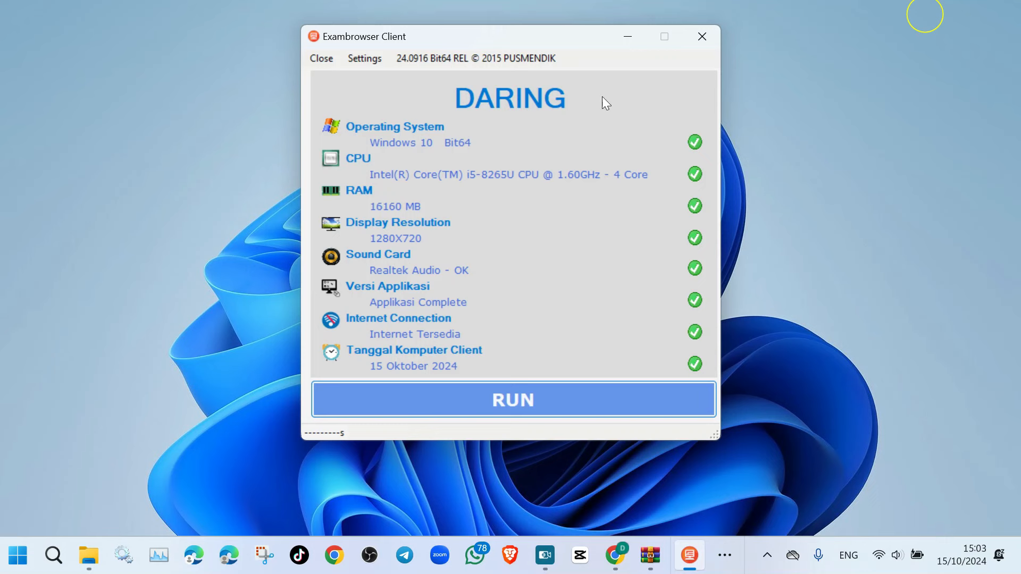
pyautogui.moveTo(526, 36); pyautogui.dragTo(532, 45)
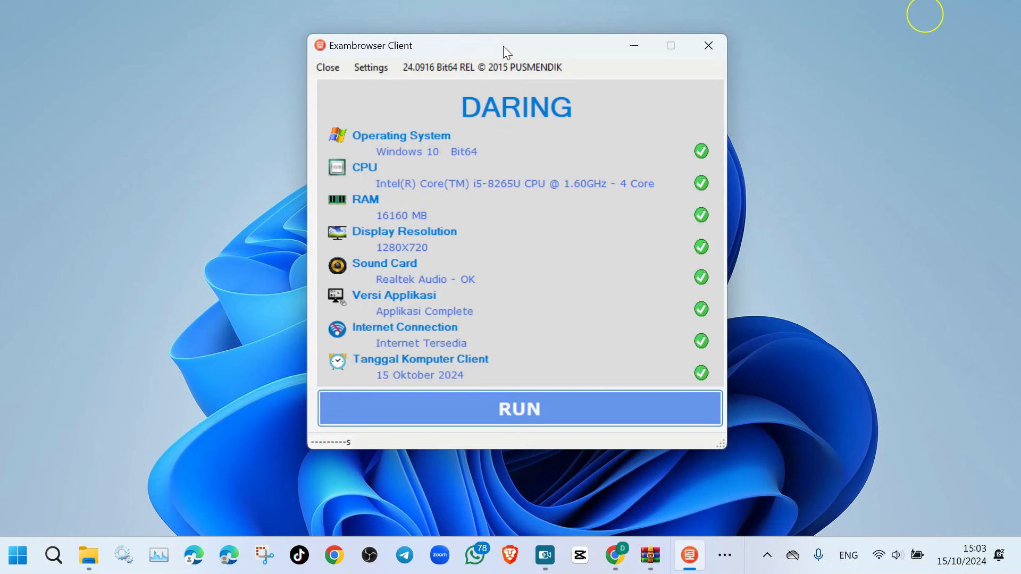
pyautogui.moveTo(503, 46); pyautogui.dragTo(481, 37)
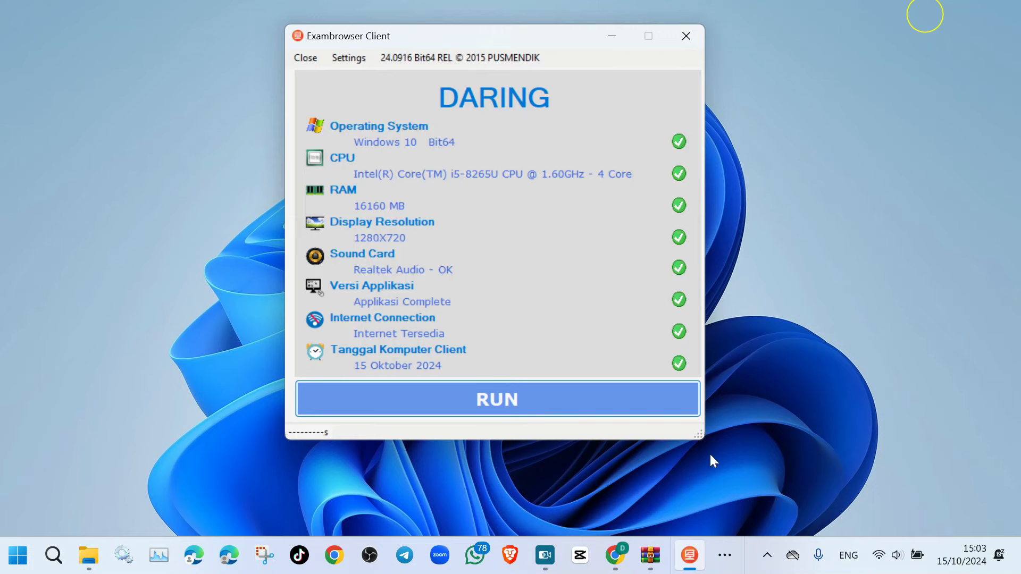
# Switch to Windows Security and open the Exclusions list from the Virus & threat protection settings
pyautogui.click(731, 567)
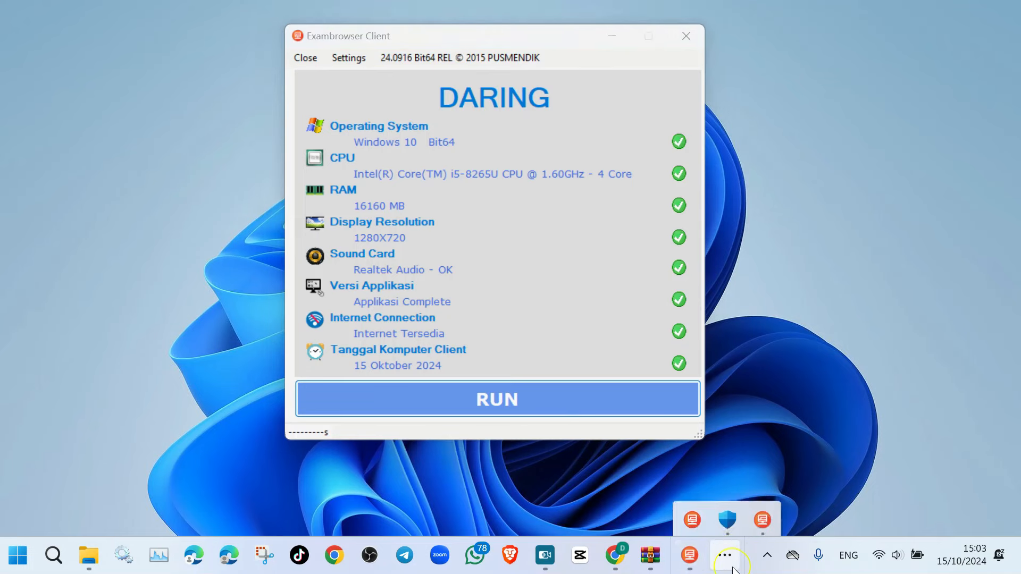
pyautogui.click(728, 521)
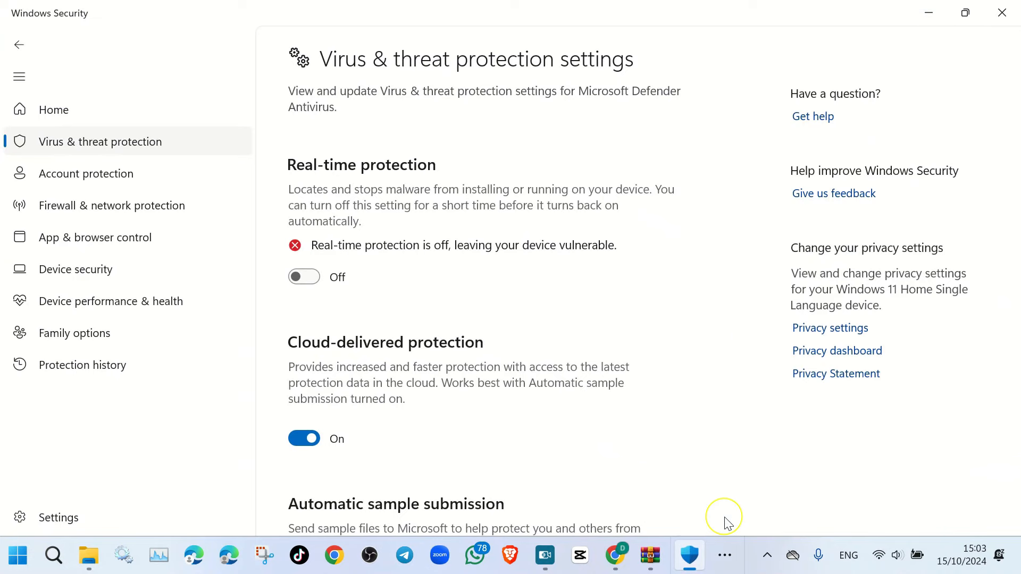
pyautogui.scroll(-10, 475, 319)
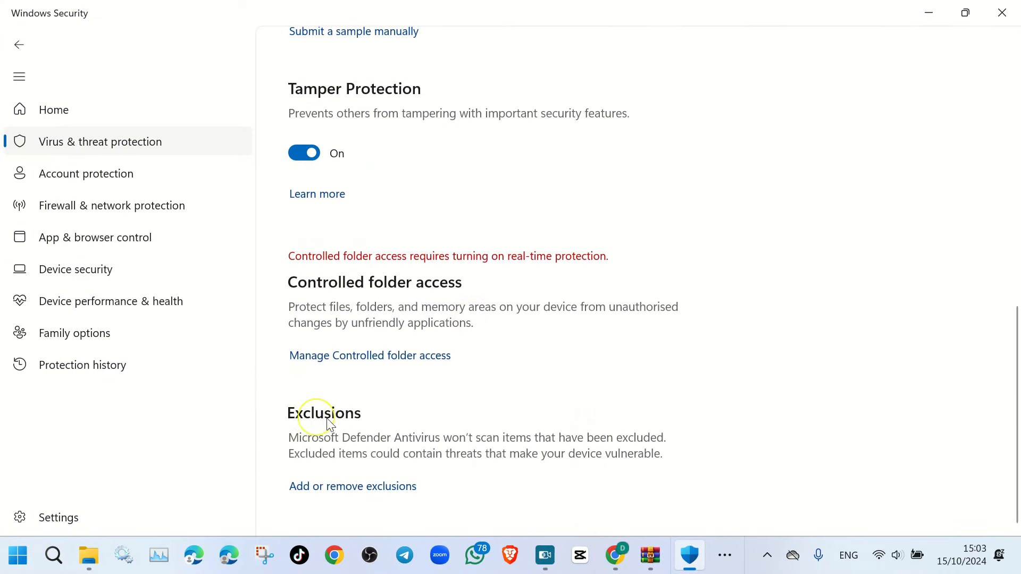
pyautogui.click(298, 490)
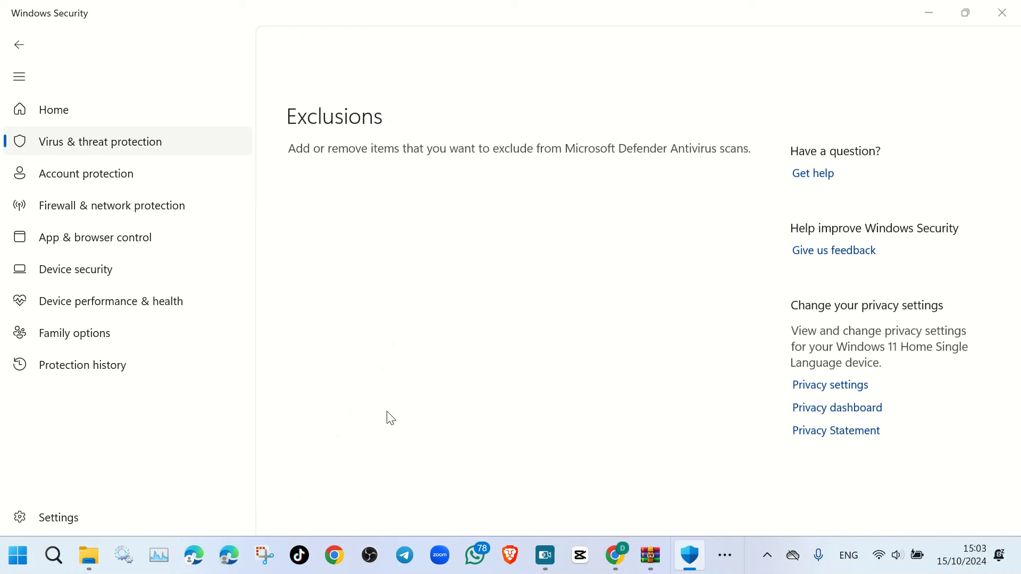
pyautogui.scroll(-3, 393, 415)
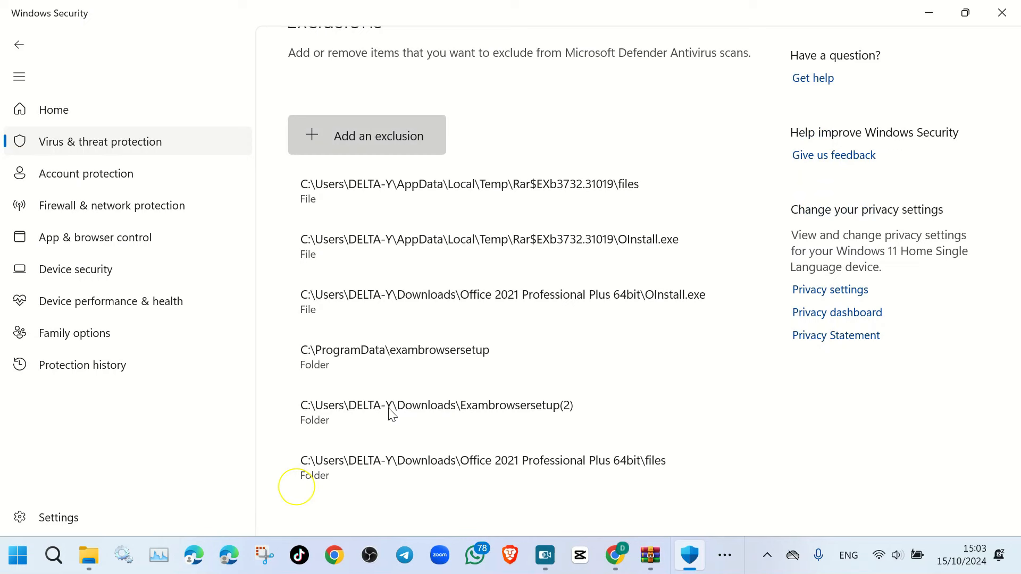
# Add the Exambrowsersetup folder in Downloads as a folder exclusion
pyautogui.click(352, 139)
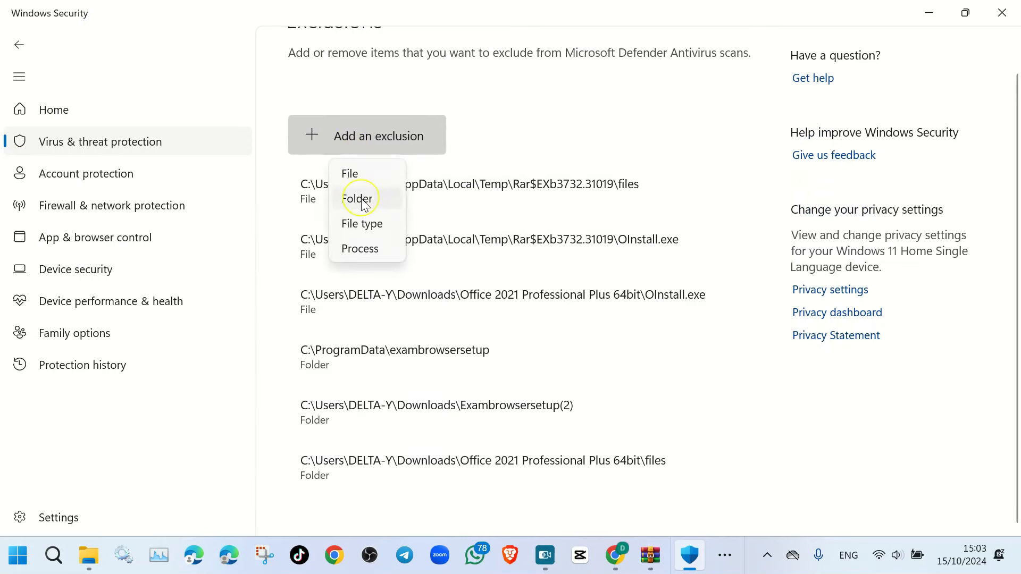
pyautogui.click(363, 202)
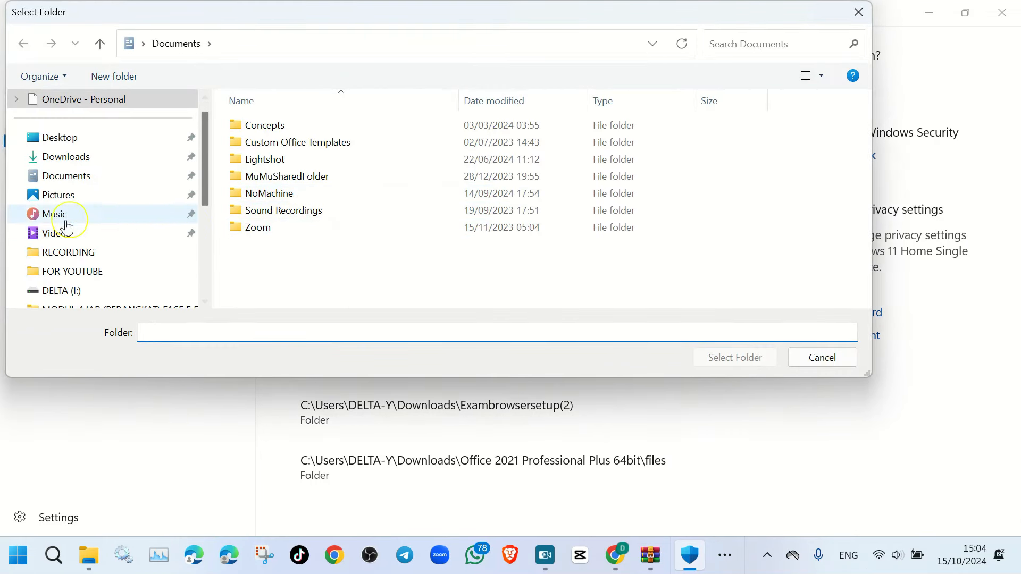
pyautogui.click(50, 157)
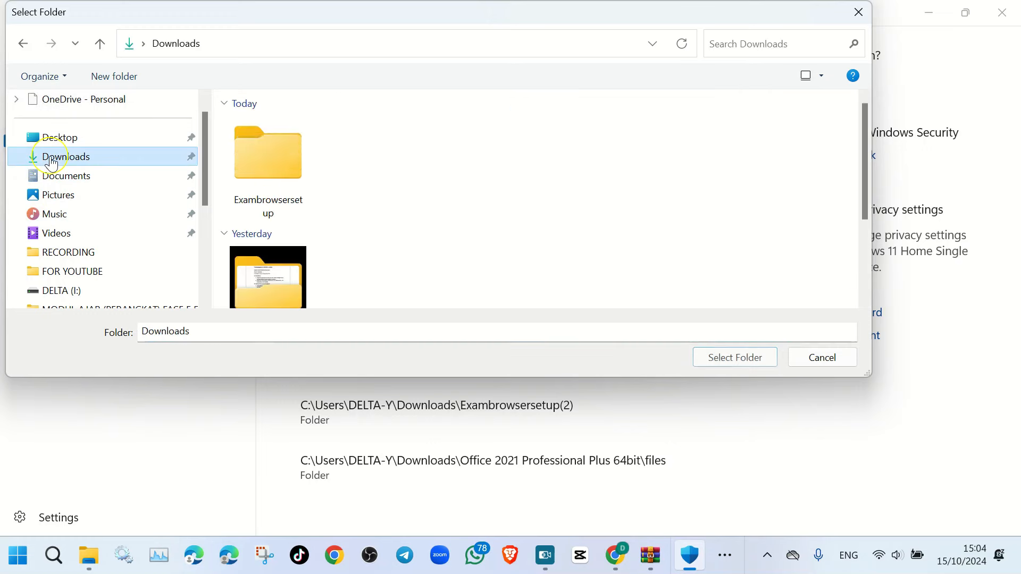
pyautogui.click(279, 162)
pyautogui.click(733, 357)
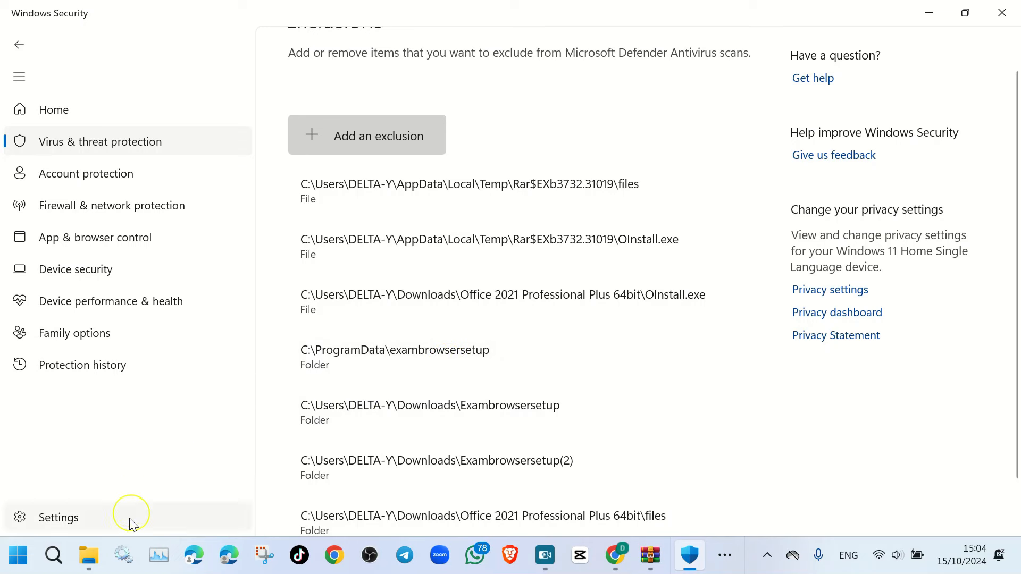
# Switch to File Explorer, open Local Disk (C:) and set the folder options to show hidden files, folders, and drives
pyautogui.click(95, 567)
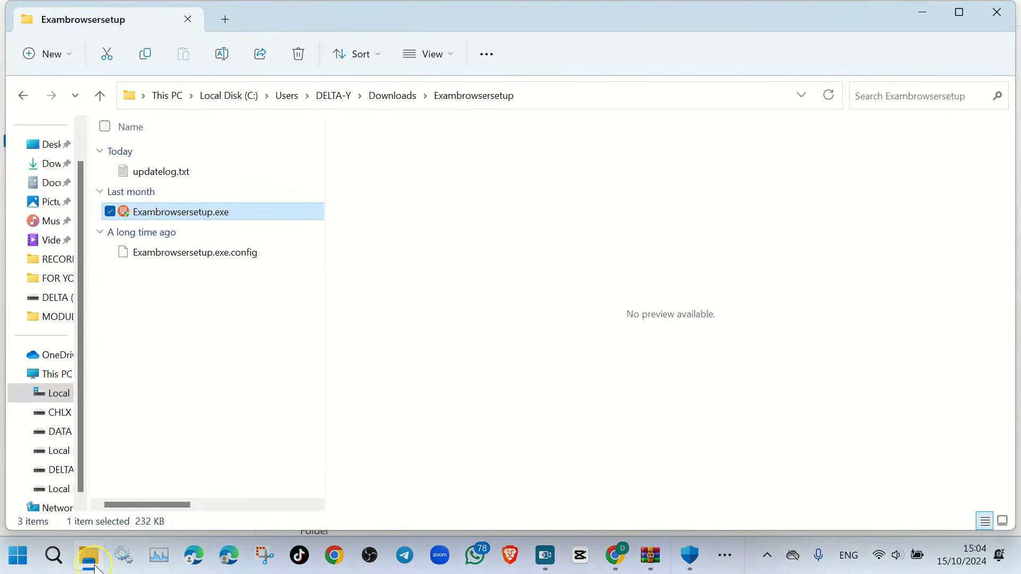
pyautogui.click(59, 397)
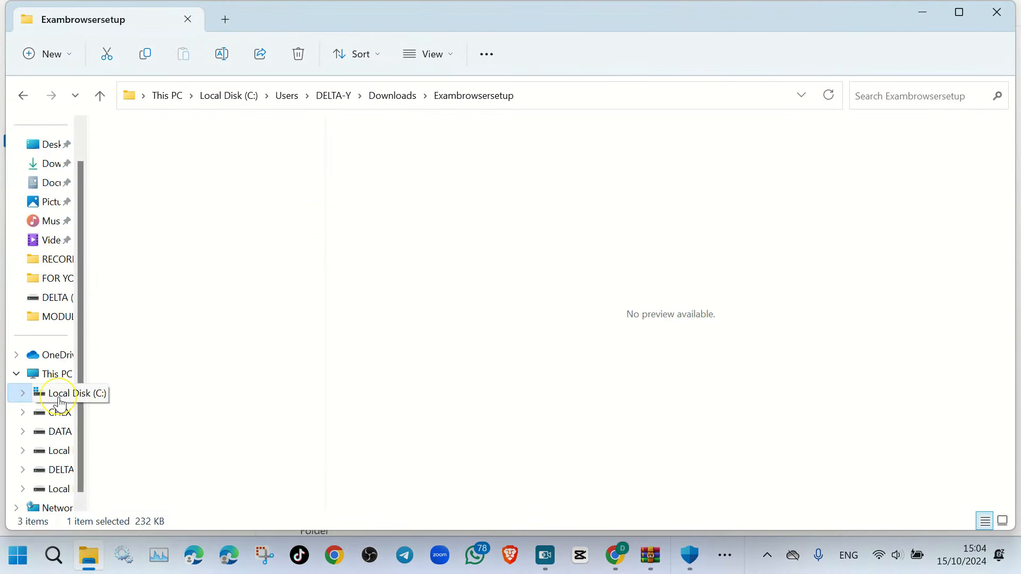
pyautogui.click(154, 387)
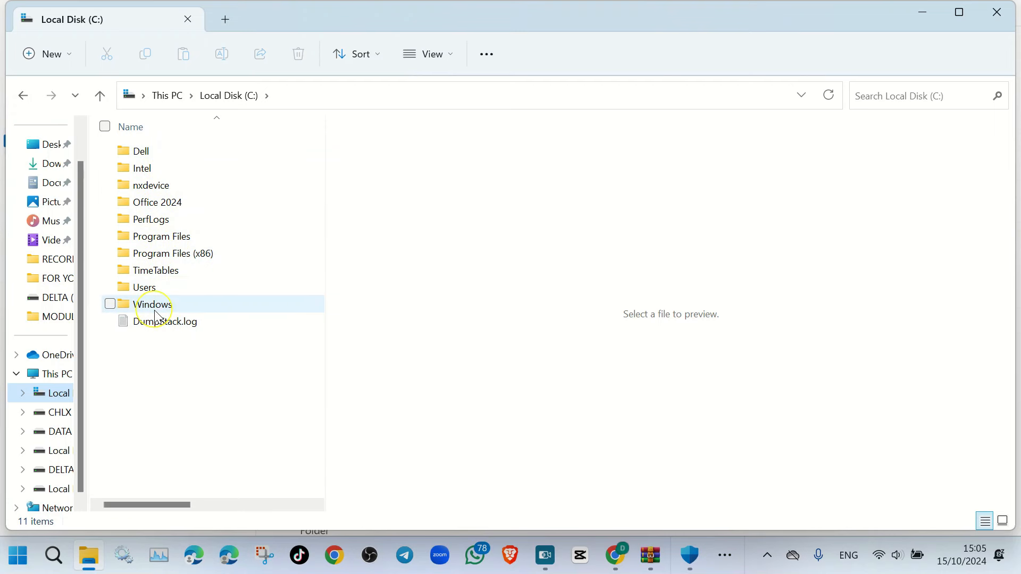
pyautogui.click(493, 52)
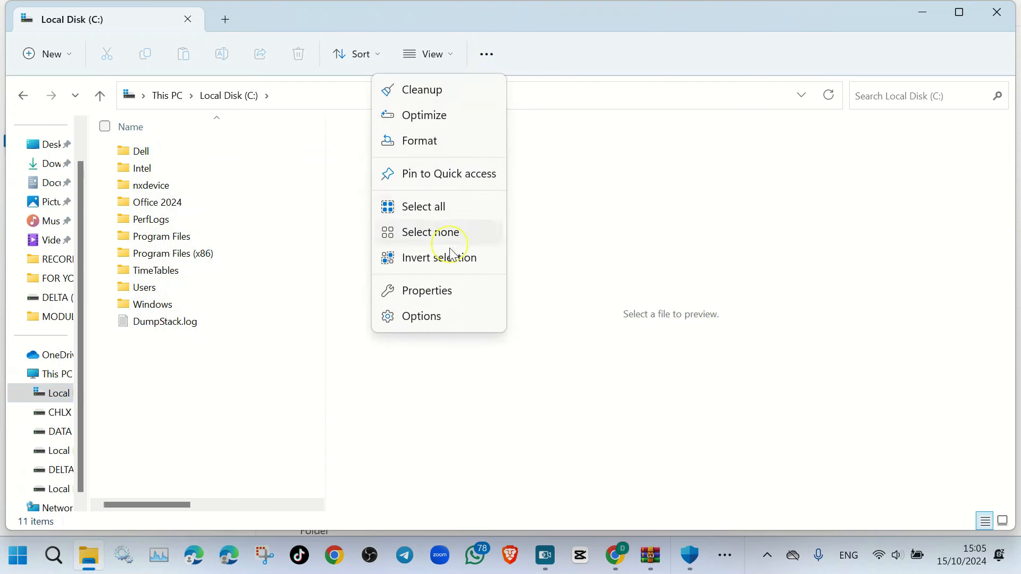
pyautogui.click(423, 318)
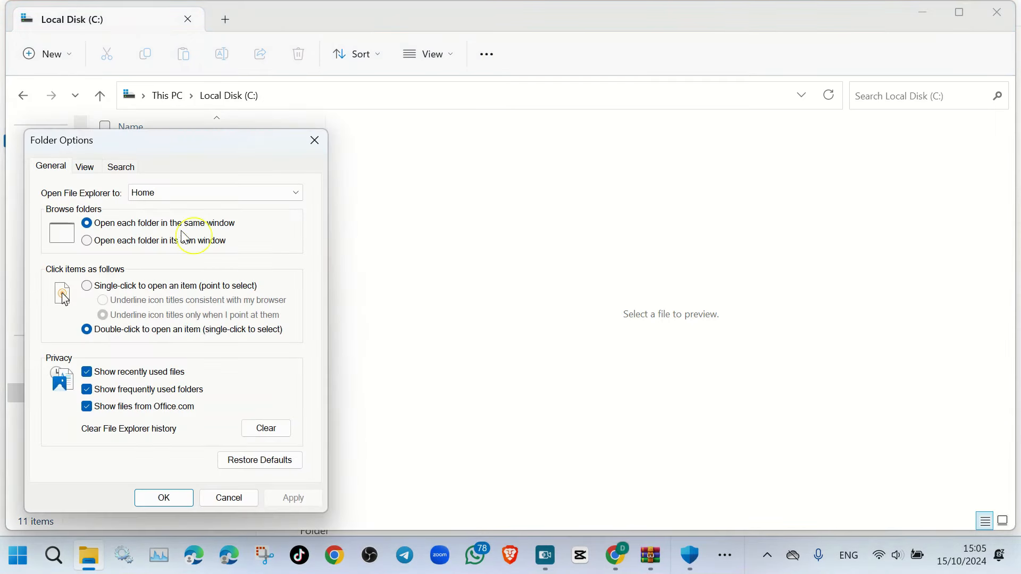
pyautogui.click(84, 168)
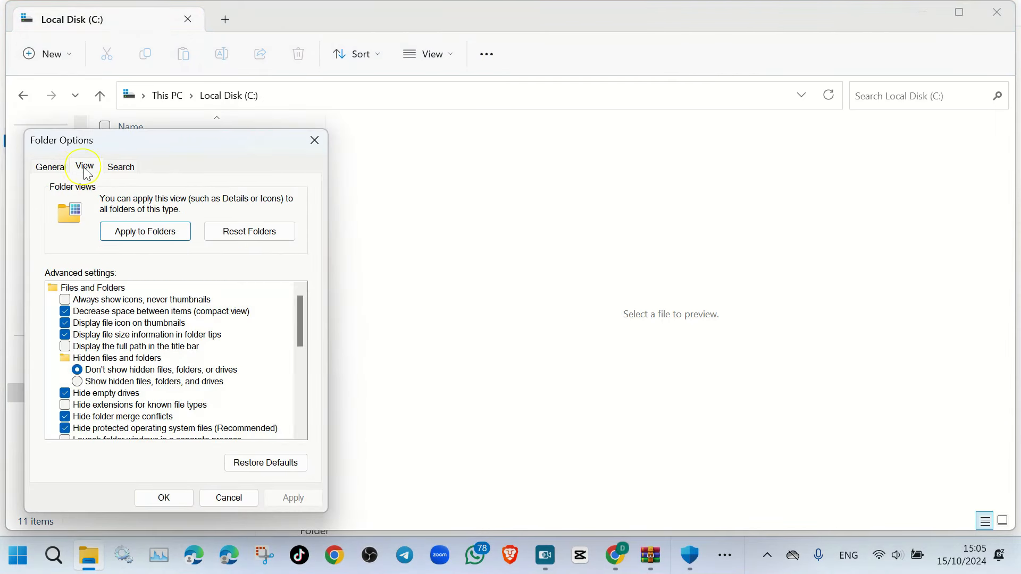
pyautogui.click(77, 382)
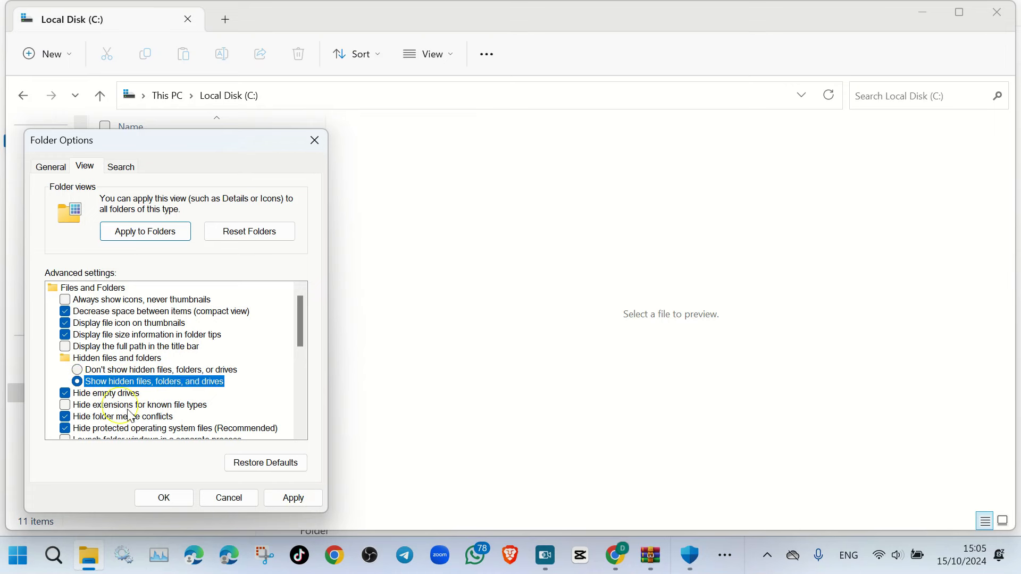
pyautogui.click(299, 499)
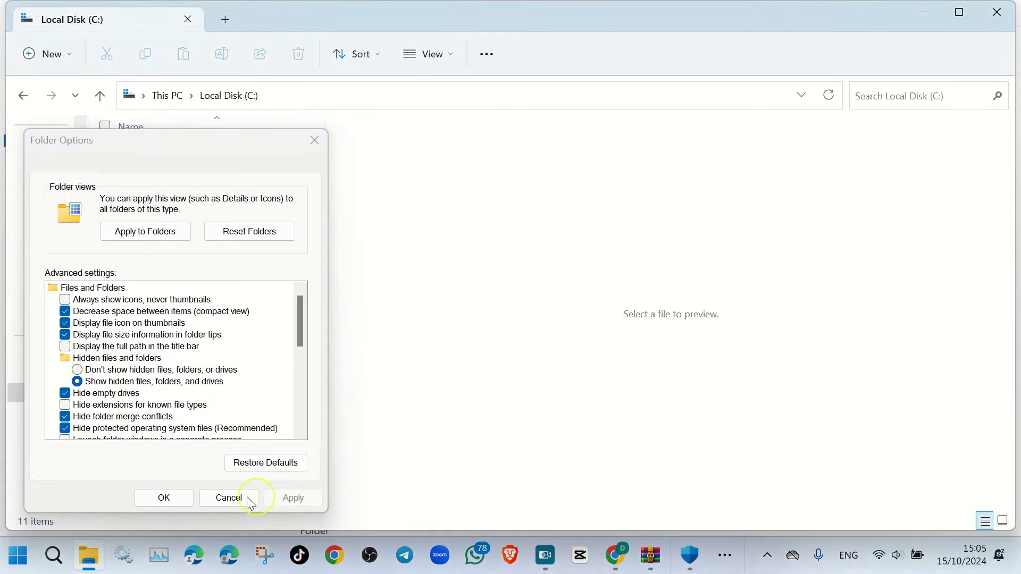
pyautogui.click(169, 499)
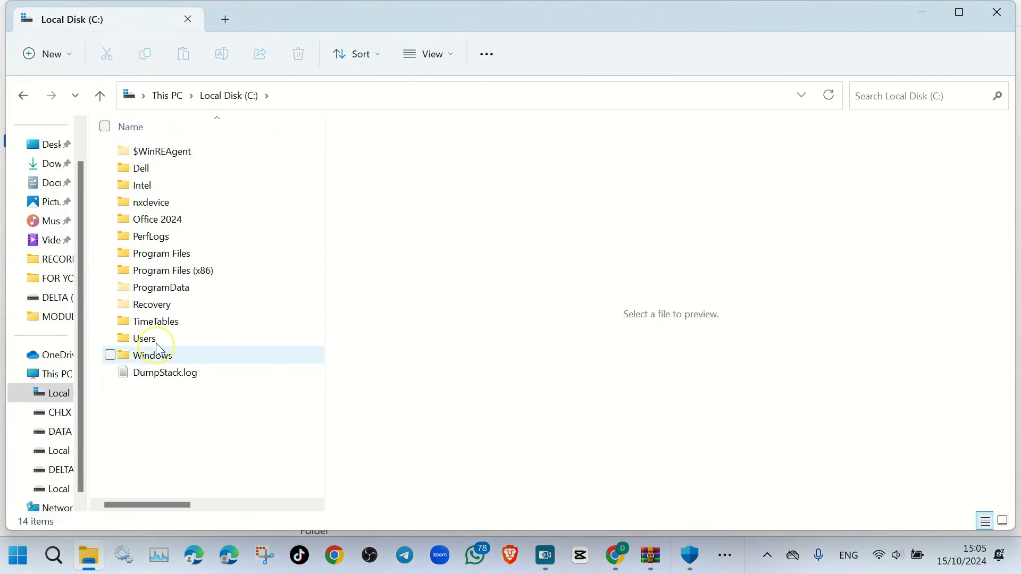
pyautogui.moveTo(188, 297)
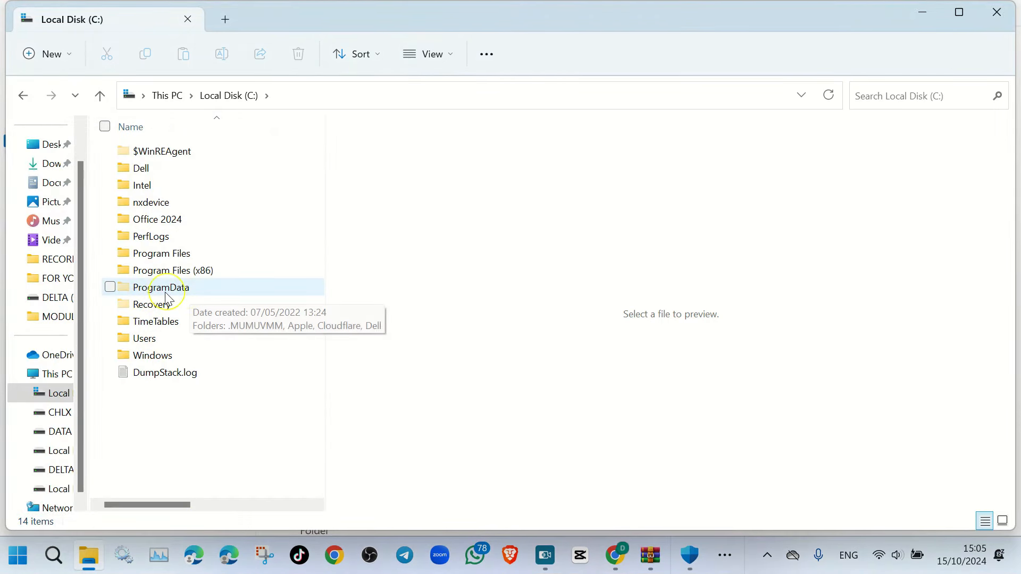
# Add C:\ProgramData\exambrowsersetup as a folder exclusion in Windows Security, check it in the list and close Windows Security
pyautogui.click(685, 563)
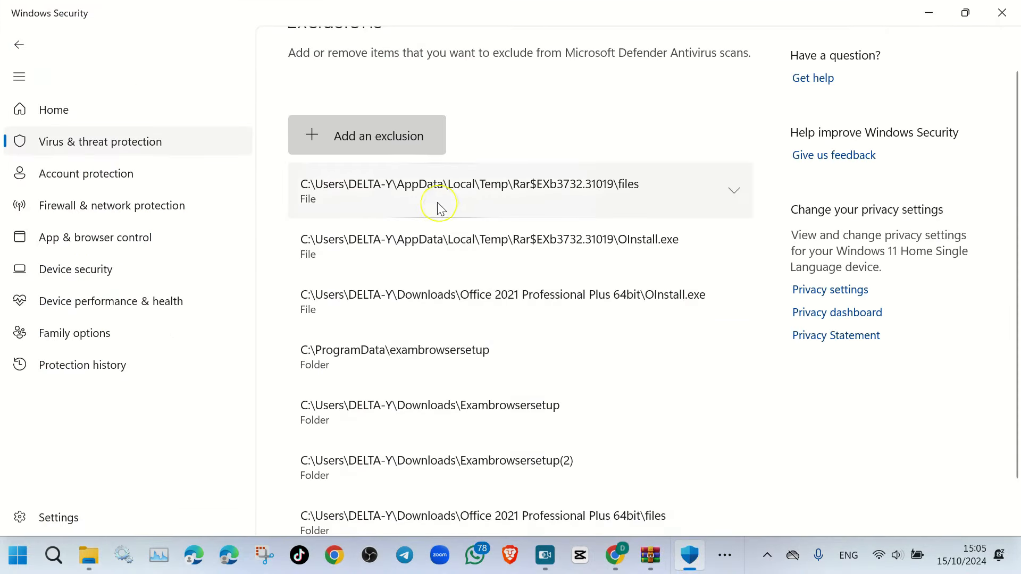
pyautogui.click(366, 144)
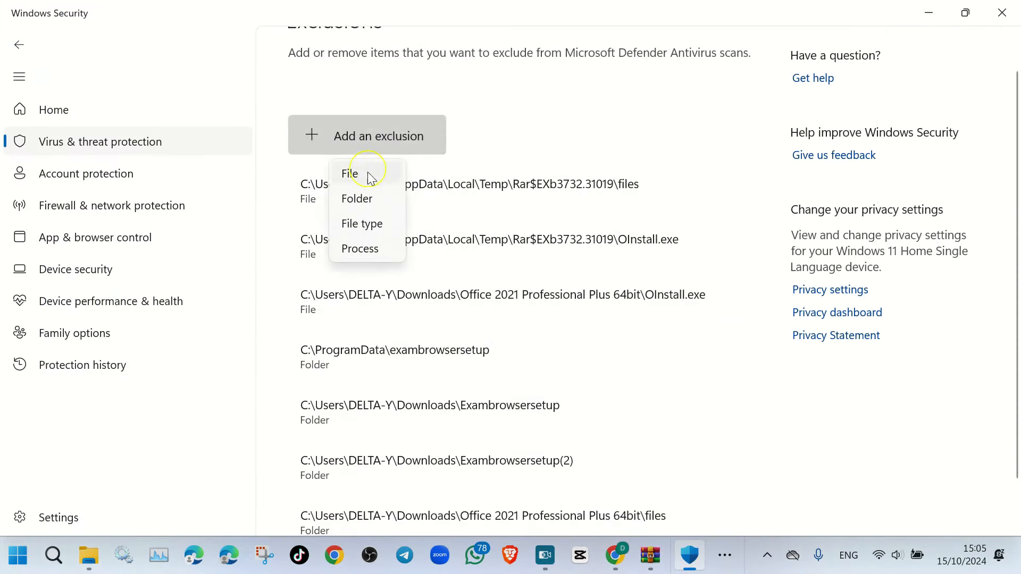
pyautogui.click(363, 206)
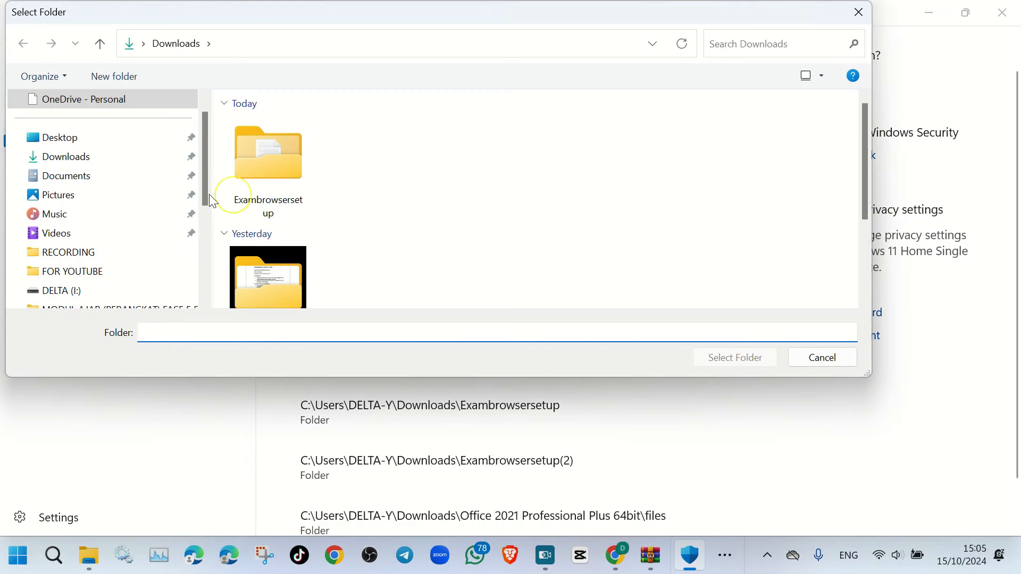
pyautogui.scroll(-2, 38, 237)
pyautogui.scroll(-1, 43, 250)
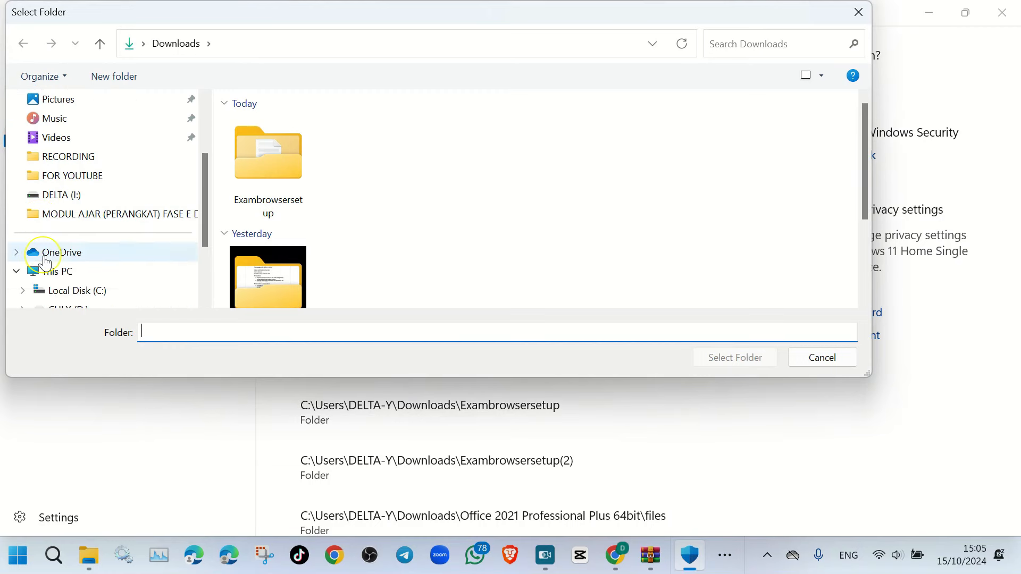
pyautogui.click(64, 290)
pyautogui.doubleClick(269, 262)
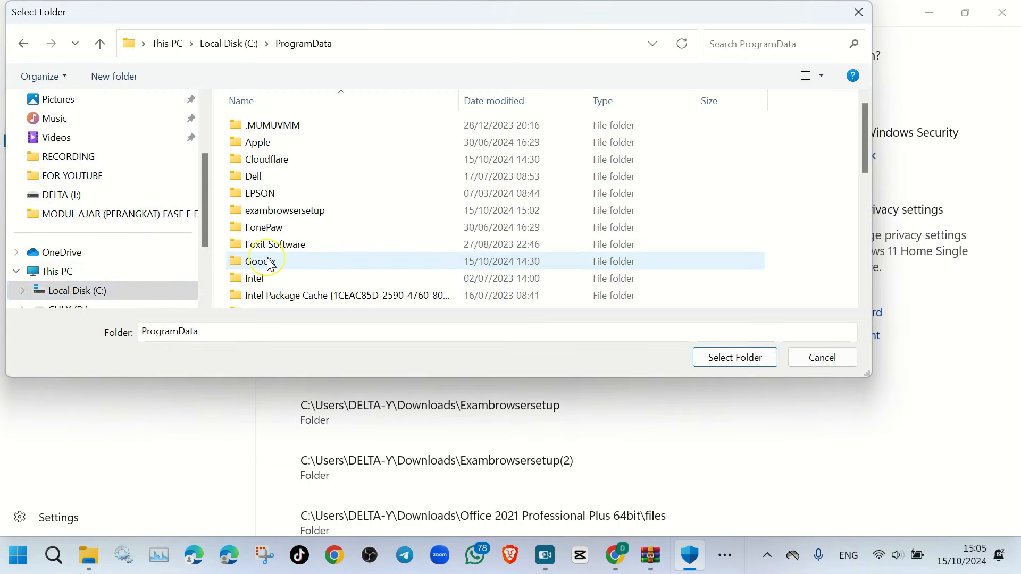
pyautogui.click(282, 214)
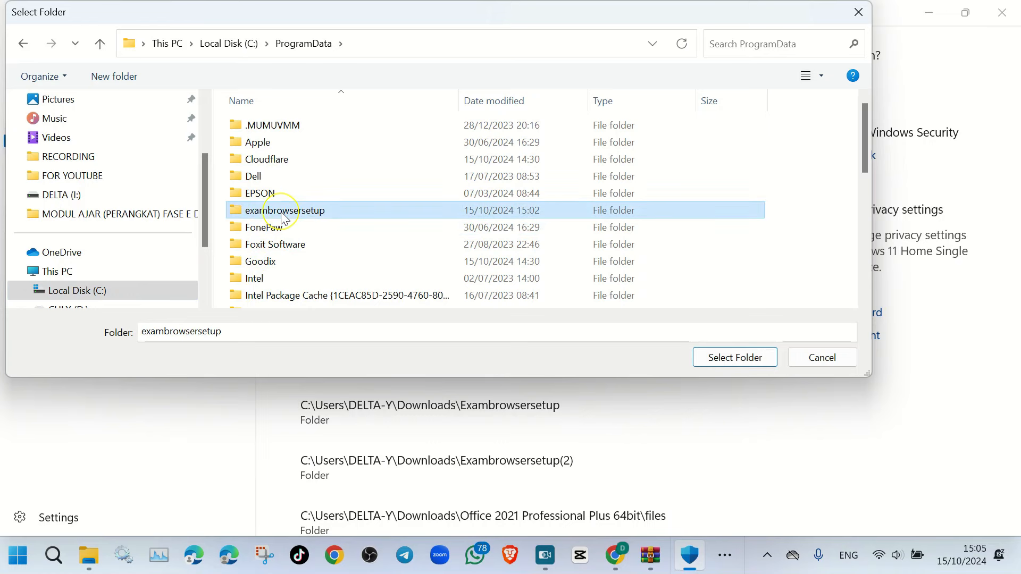
pyautogui.click(721, 367)
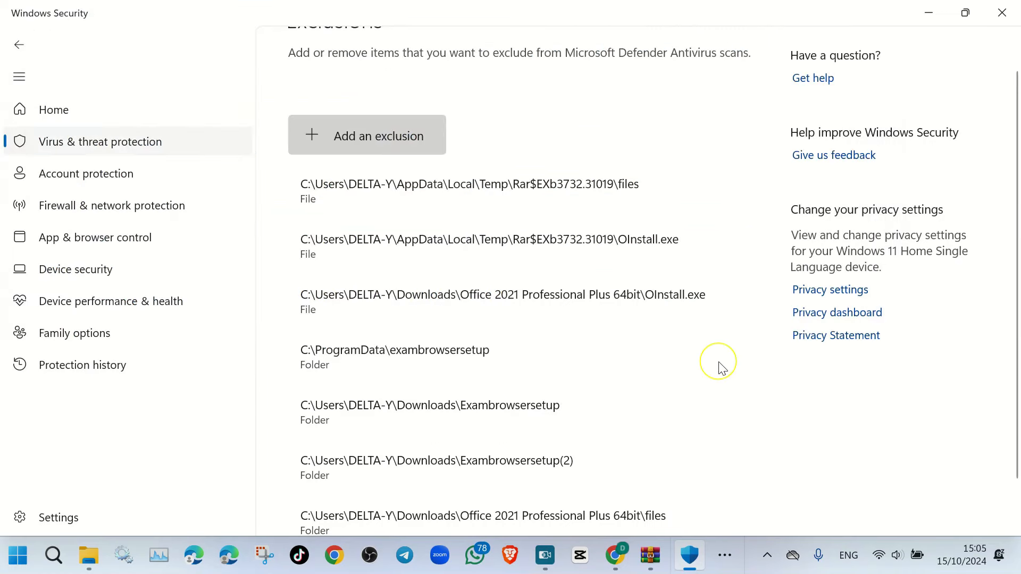
pyautogui.scroll(-1, 462, 348)
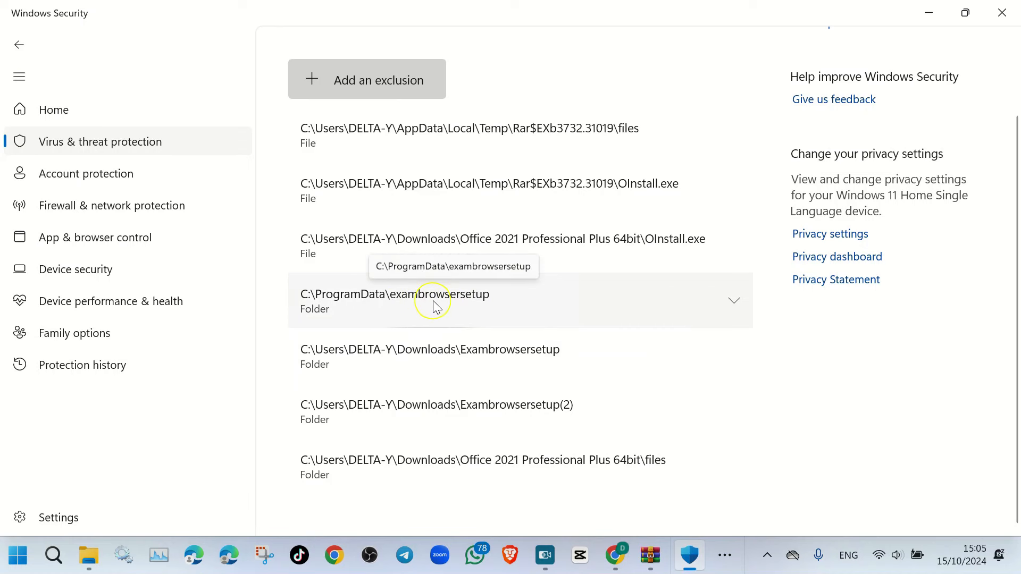
pyautogui.click(996, 26)
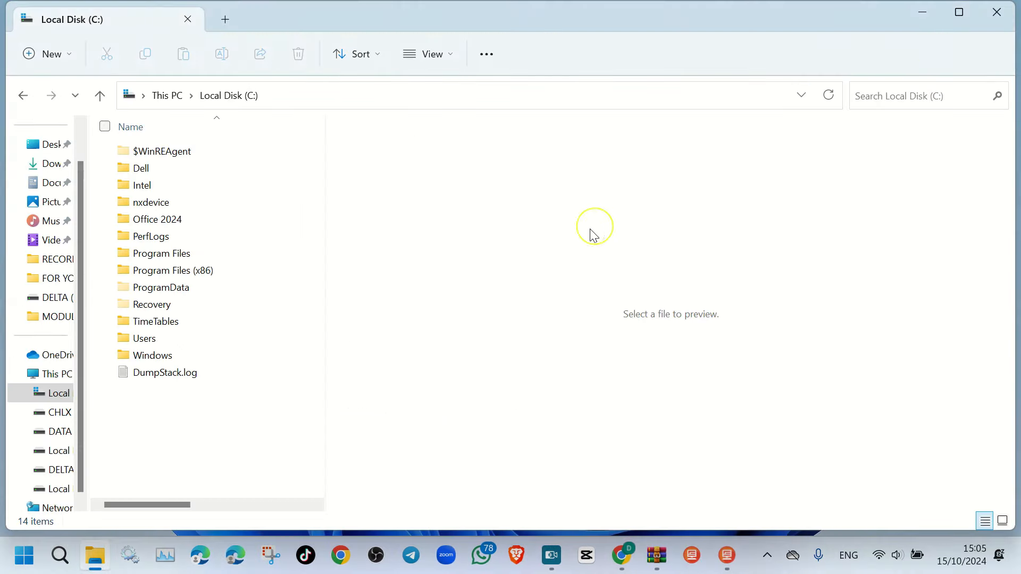
# Close File Explorer and Exambrowser Client, and turn real-time protection back on in Windows Security
pyautogui.click(993, 10)
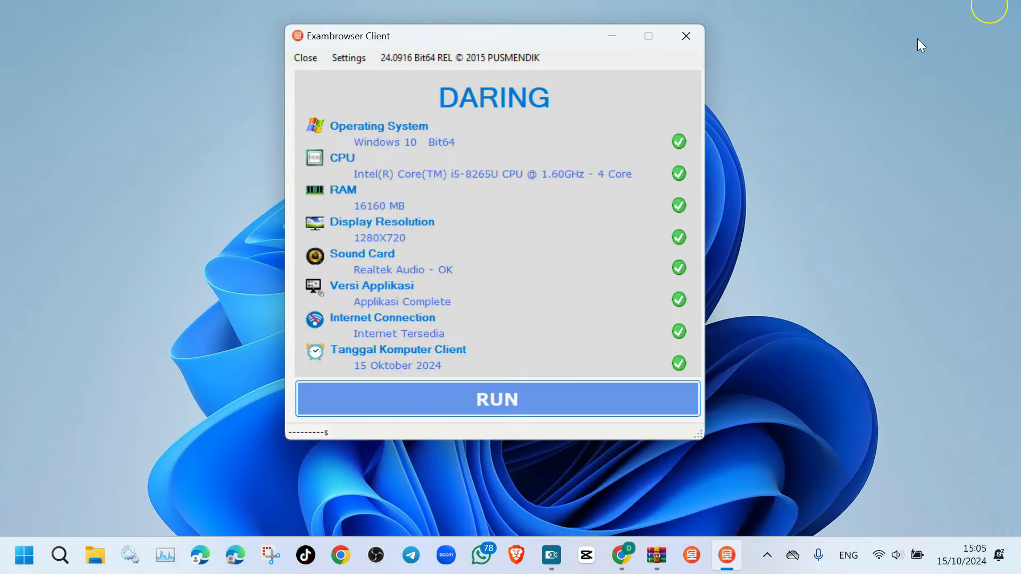
pyautogui.click(687, 42)
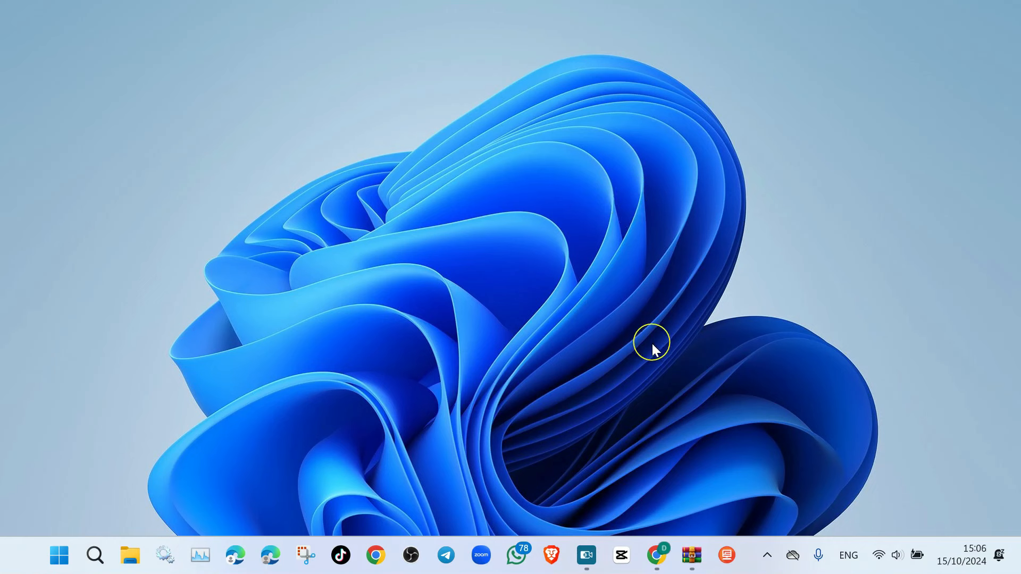
pyautogui.click(766, 563)
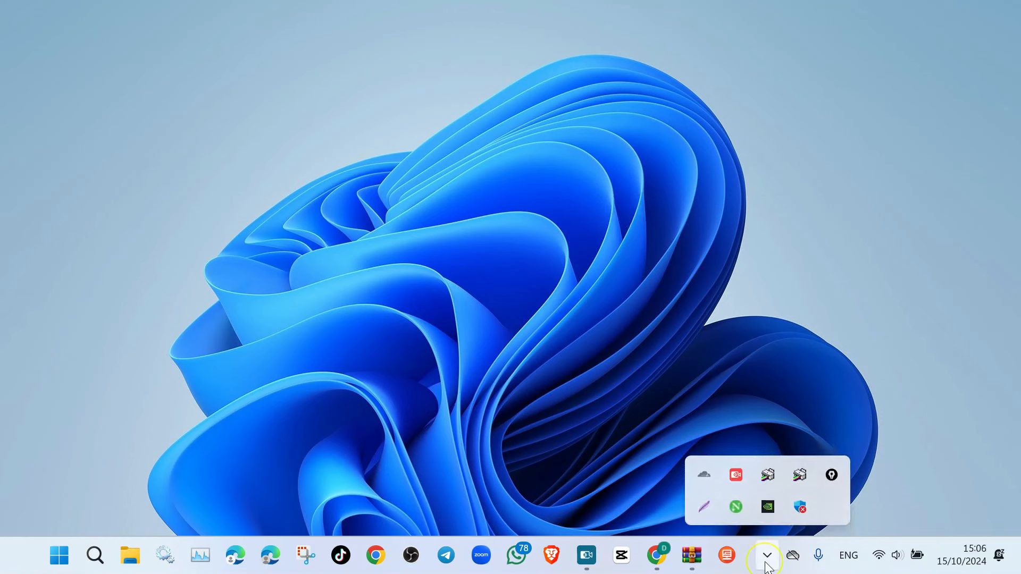
pyautogui.click(793, 511)
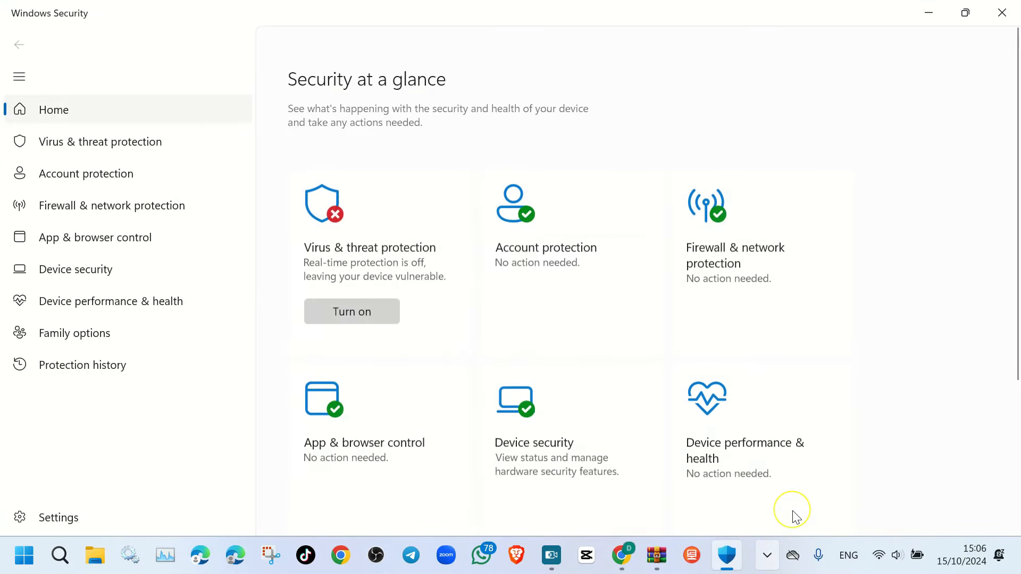
pyautogui.click(348, 317)
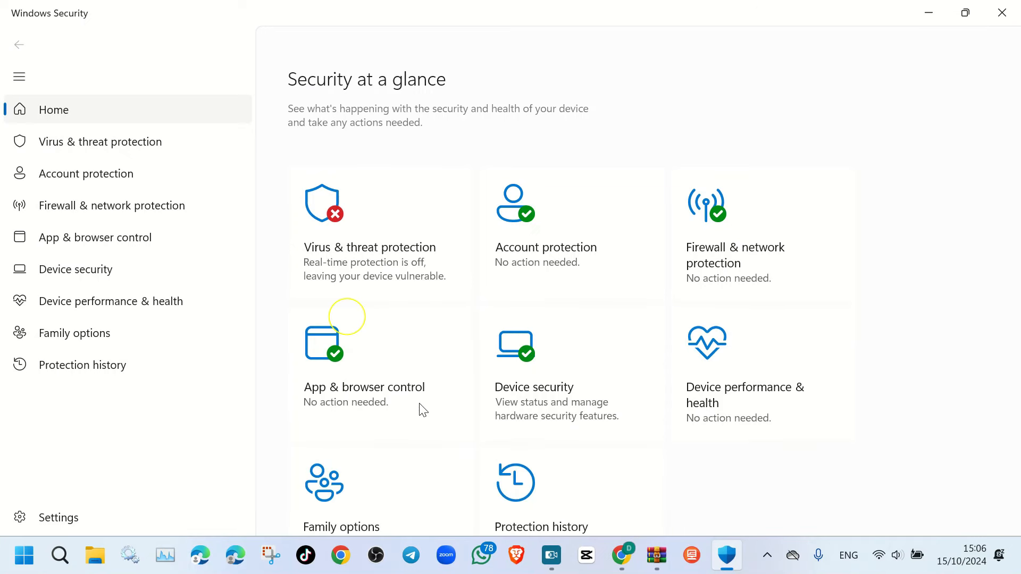
pyautogui.click(334, 214)
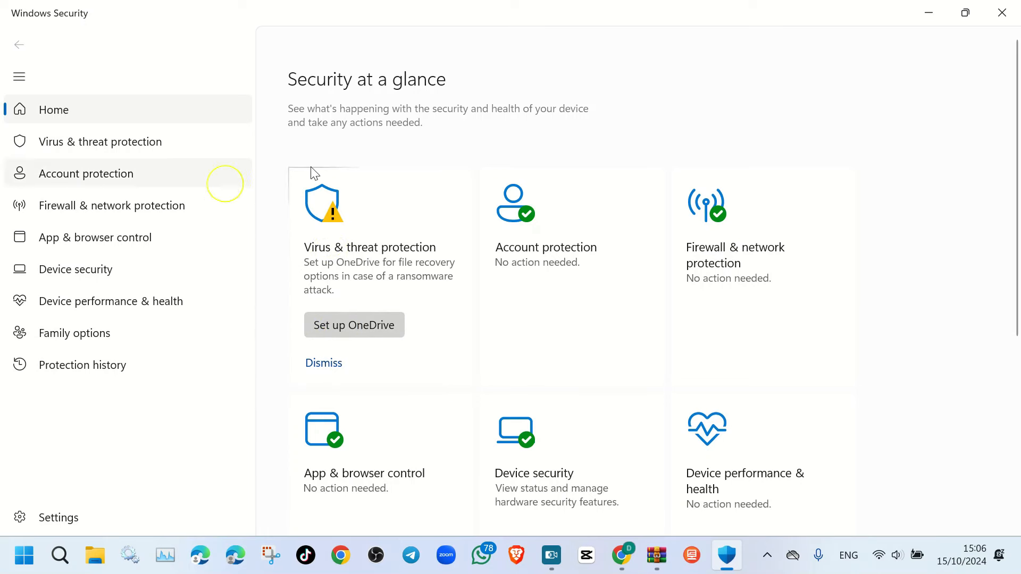
pyautogui.click(998, 21)
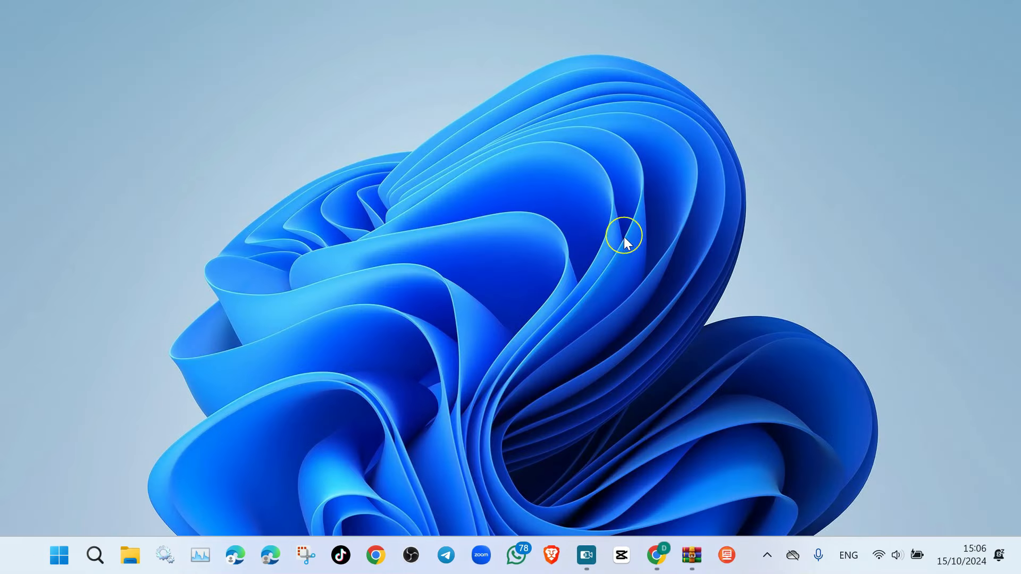
# Switch to File Explorer, open the Exambrowsersetup folder in Downloads and select Exambrowsersetup.exe
pyautogui.click(132, 558)
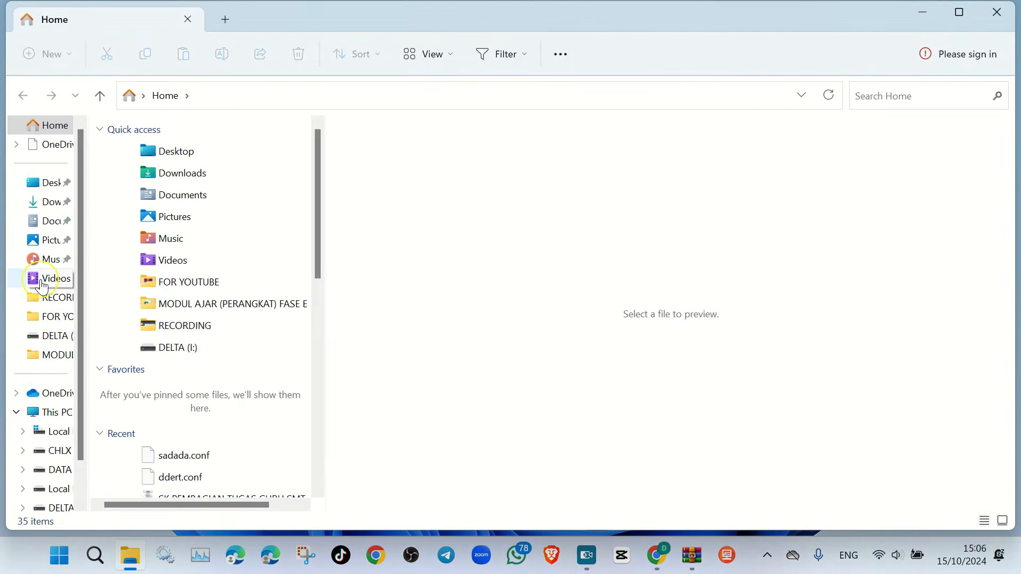
pyautogui.click(55, 209)
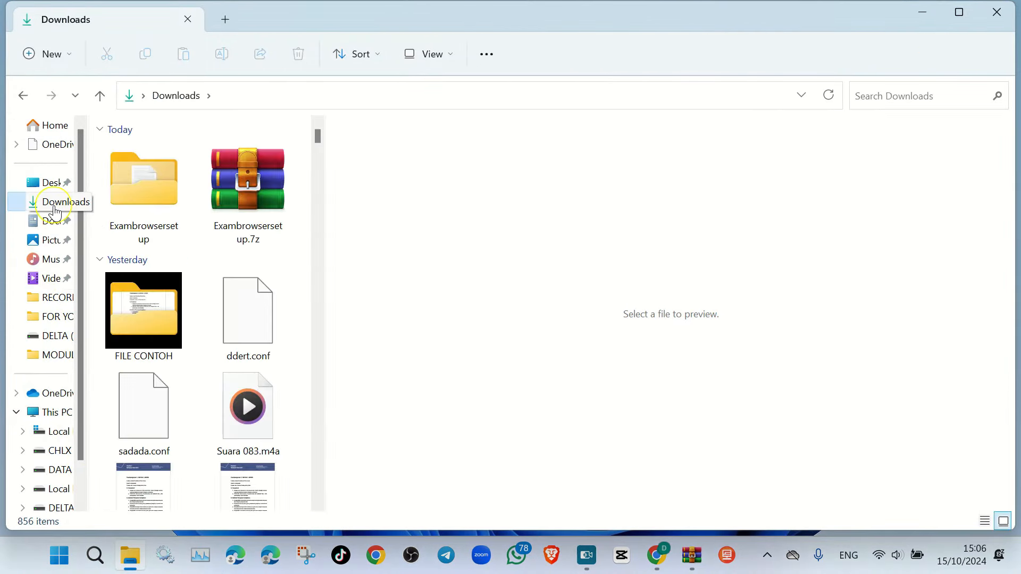
pyautogui.doubleClick(168, 215)
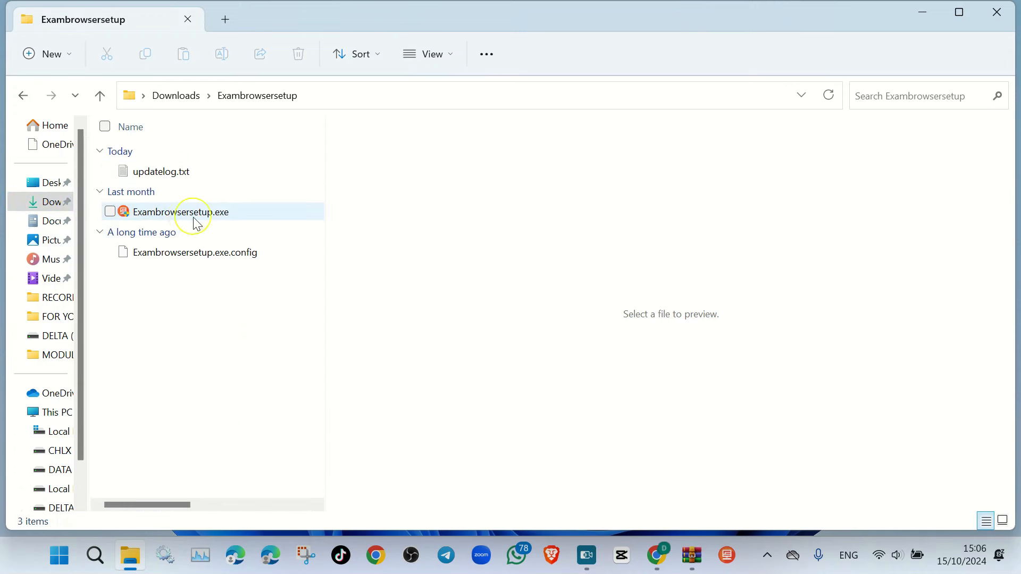
pyautogui.moveTo(176, 222)
pyautogui.click(180, 218)
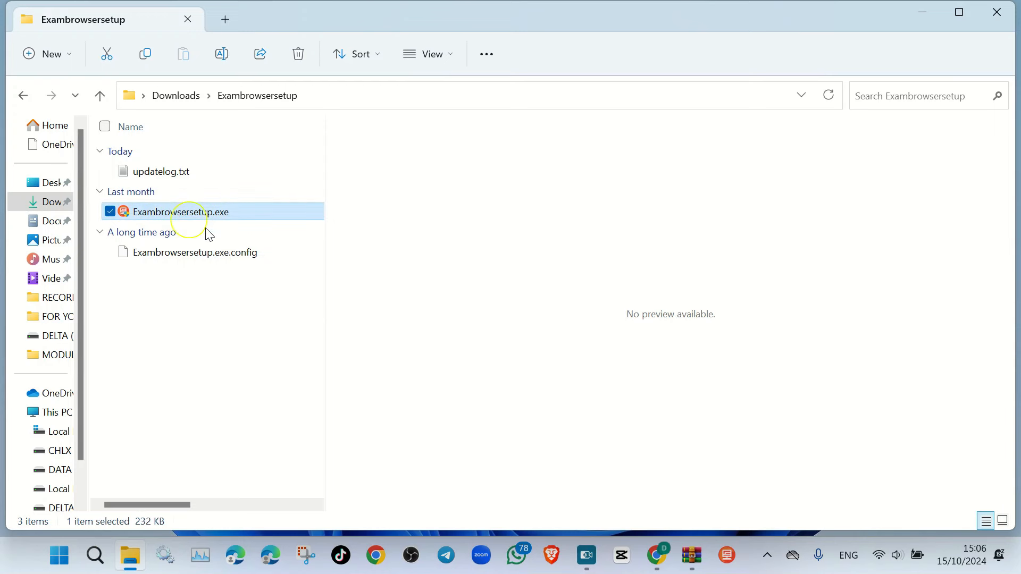
# Unpin Exambrowsersetup from the taskbar, pin Exambrowsersetup.exe there again from its folder and close File Explorer
pyautogui.rightClick(728, 559)
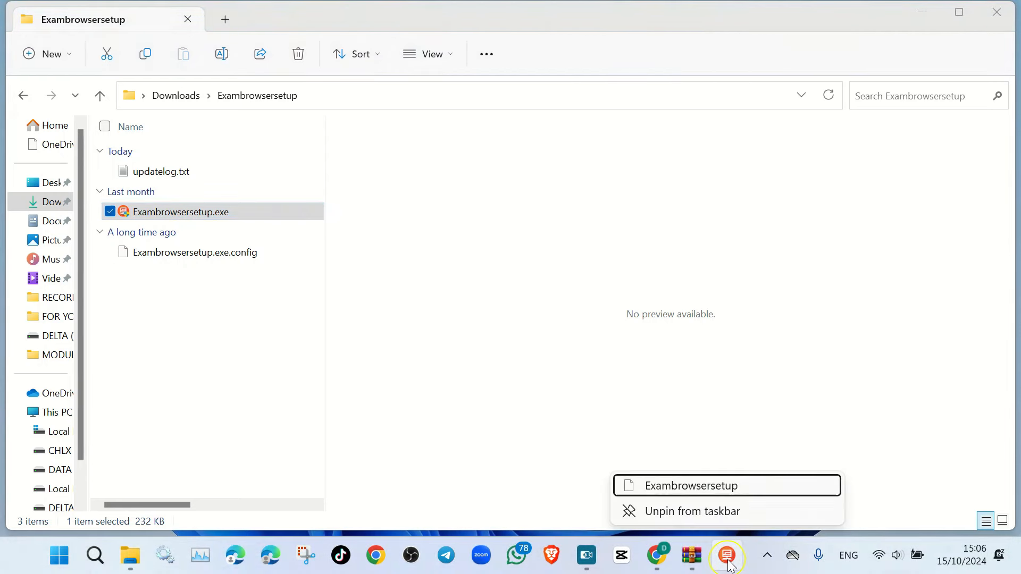
pyautogui.click(705, 513)
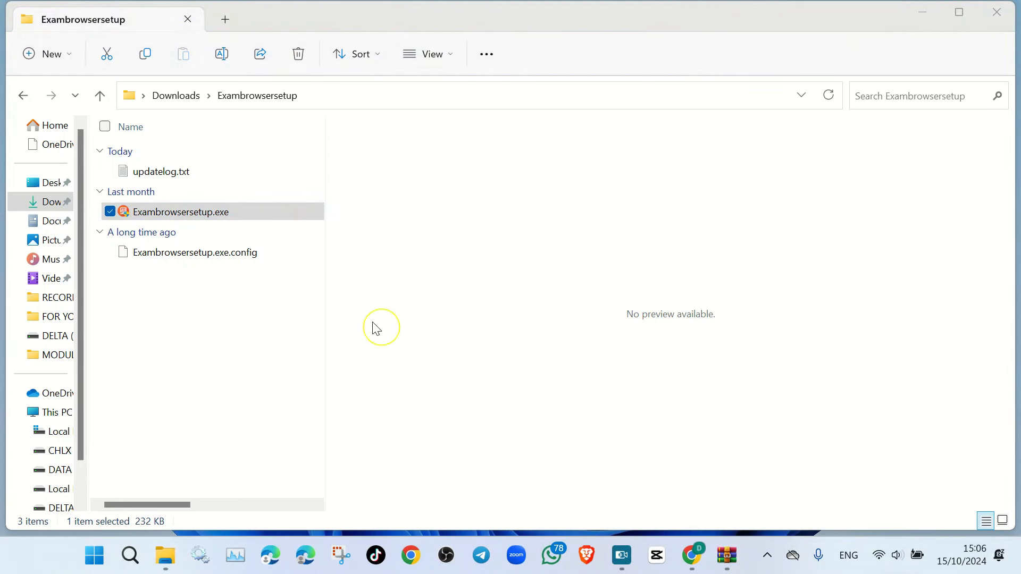
pyautogui.rightClick(185, 218)
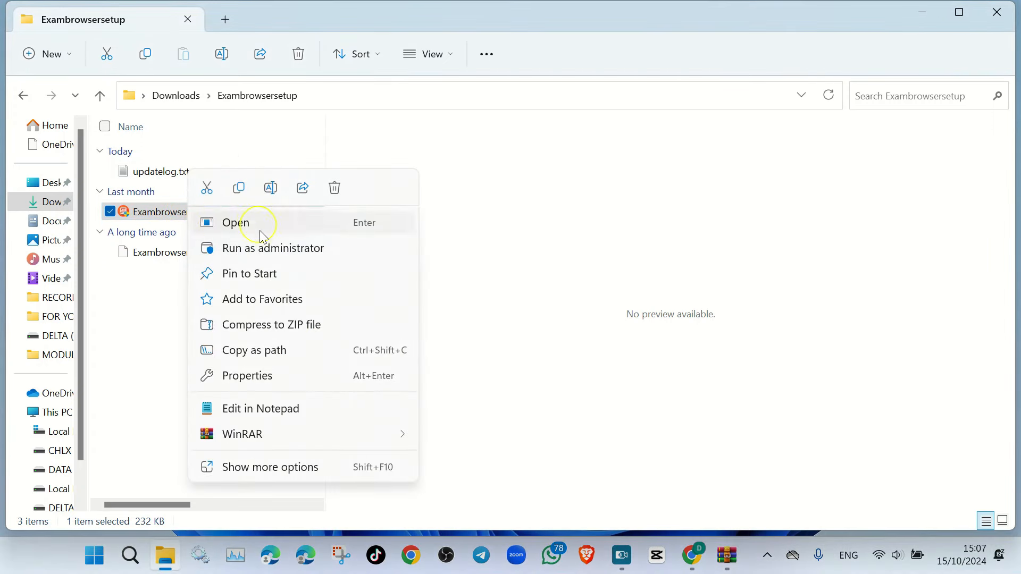
pyautogui.click(265, 469)
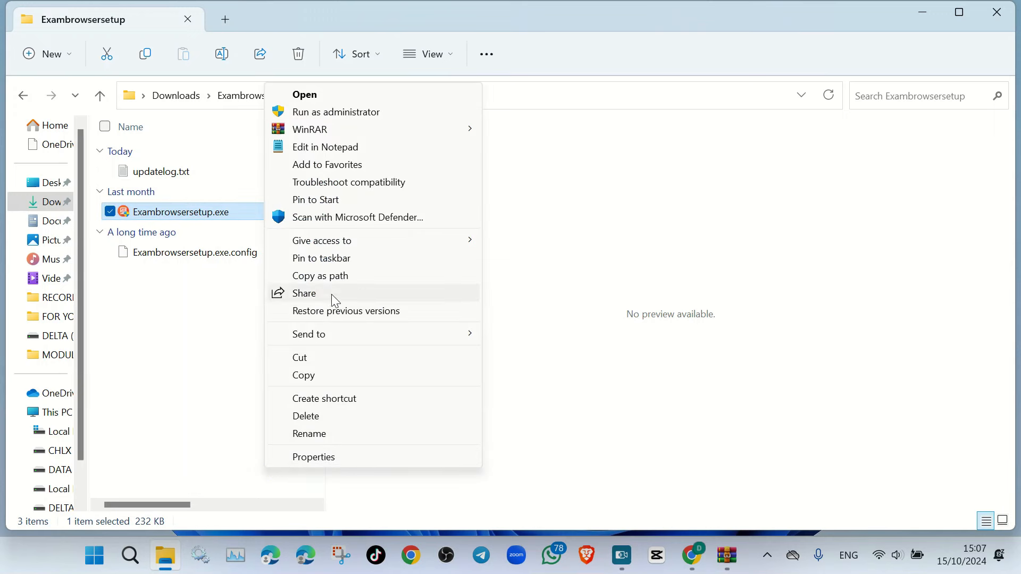
pyautogui.click(322, 258)
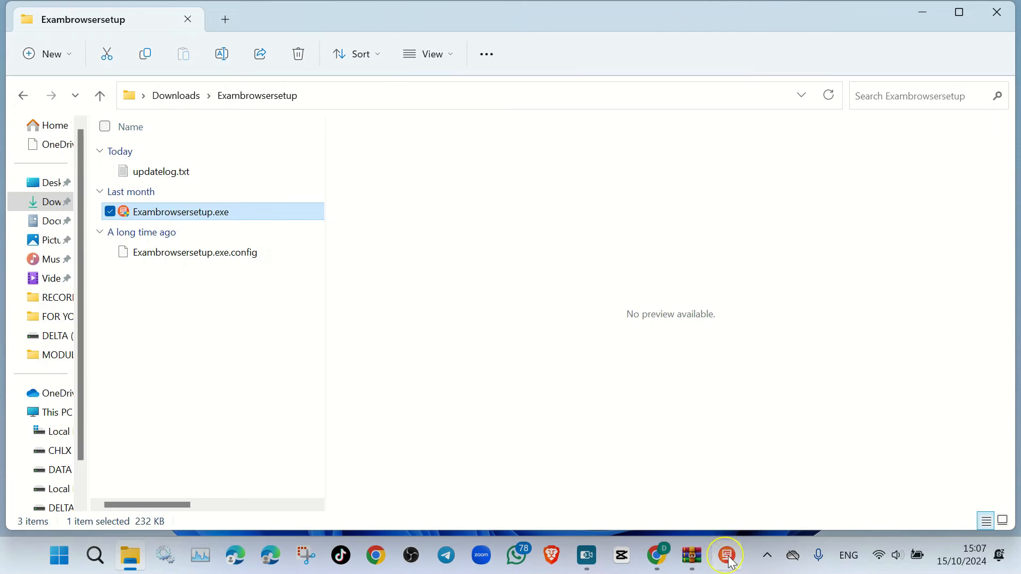
pyautogui.click(997, 13)
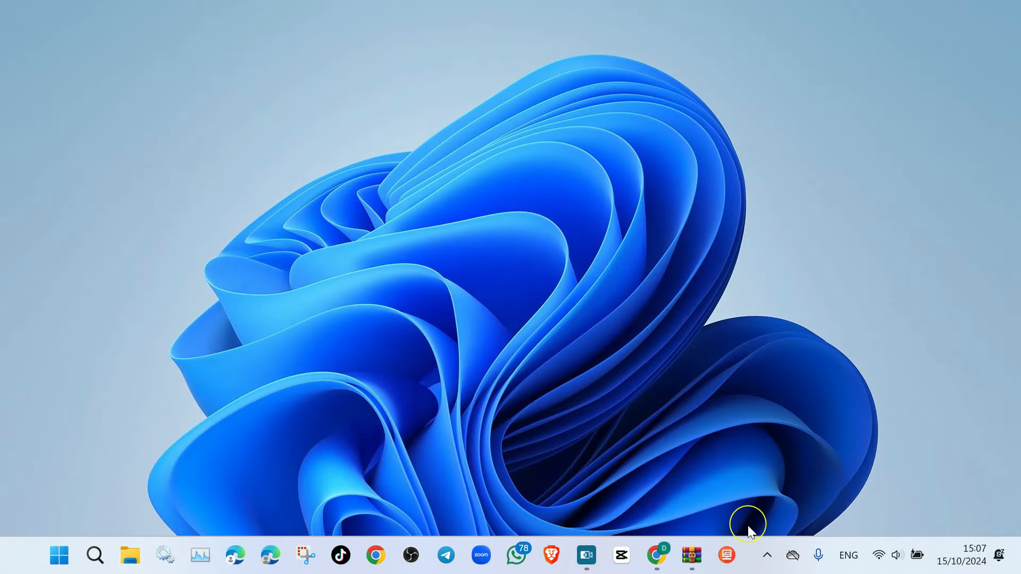
# Launch Exambrowser from its pinned shortcut and move the Exambrowser Client window higher on the desktop
pyautogui.click(727, 555)
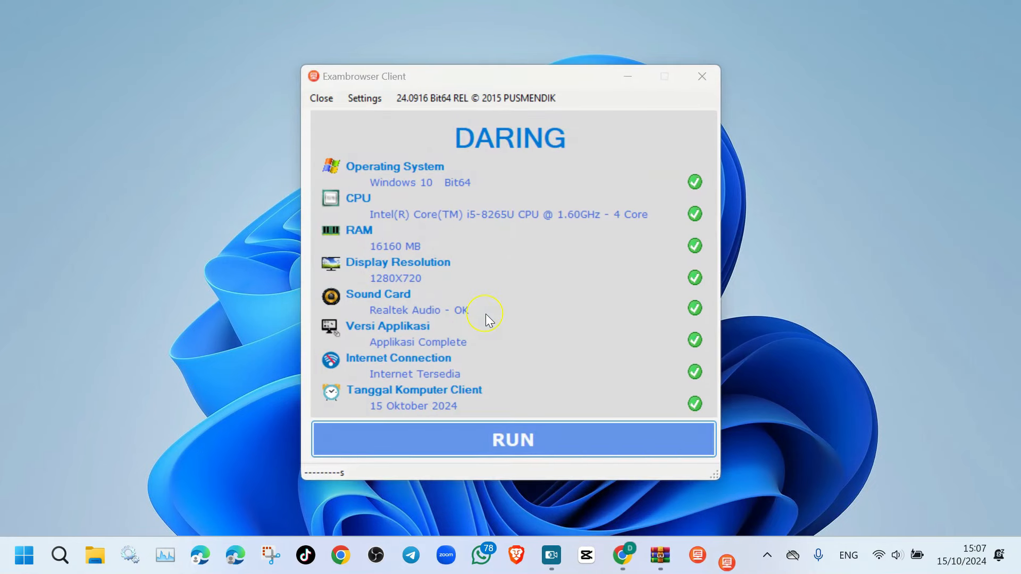
pyautogui.click(477, 72)
pyautogui.moveTo(476, 71); pyautogui.dragTo(394, 25)
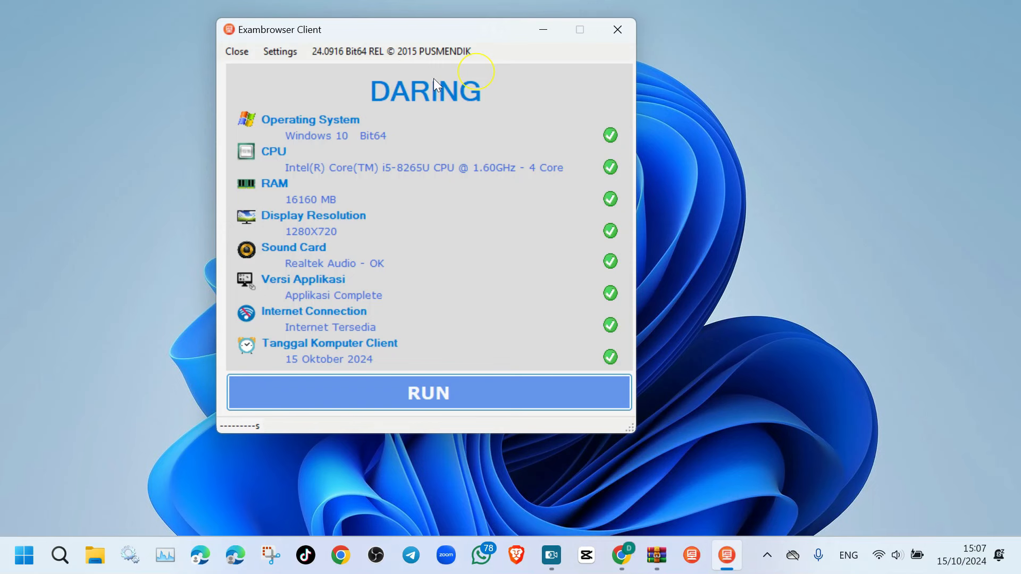
pyautogui.moveTo(411, 29); pyautogui.dragTo(458, 42)
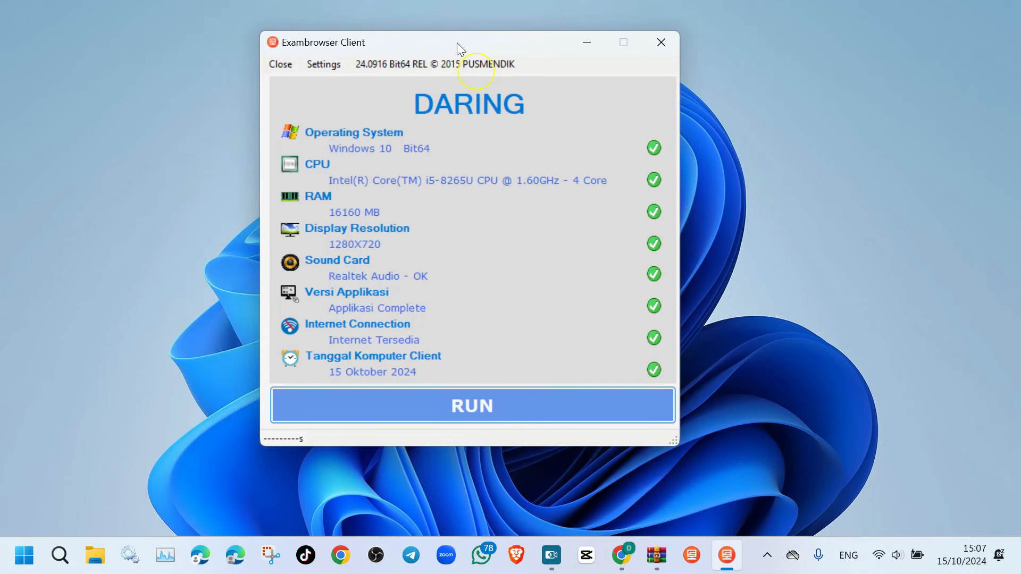